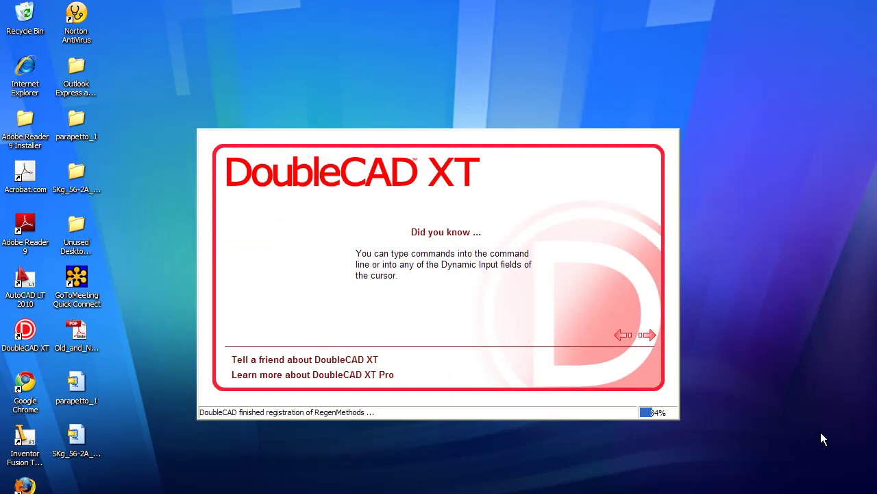
Cycle through two startup tips while the SKg_56-2A_B14-Bevi drawing loads
click(648, 336)
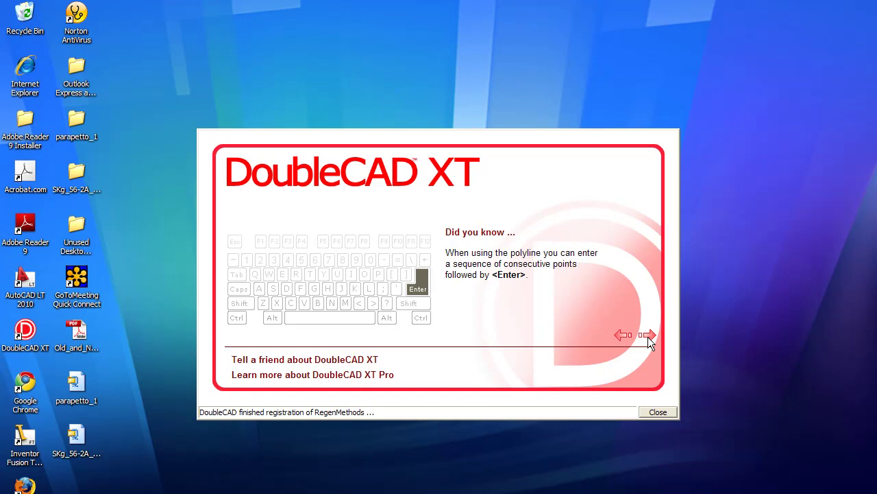
click(650, 334)
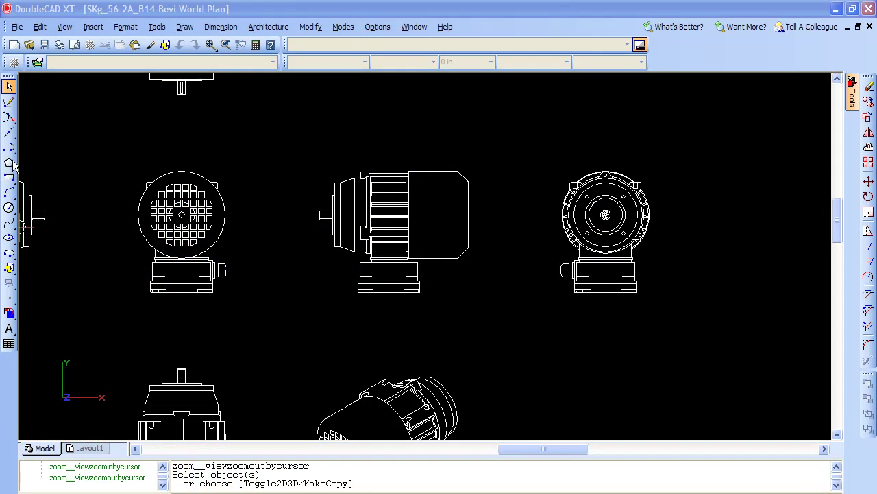
Browse the Format, Insert, Dimension and Modify menus
click(126, 28)
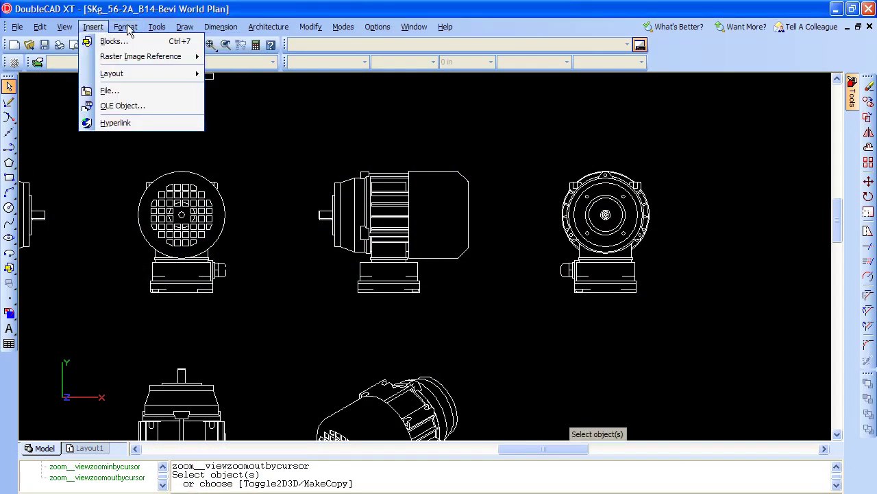
mouse_move(155, 27)
mouse_move(216, 28)
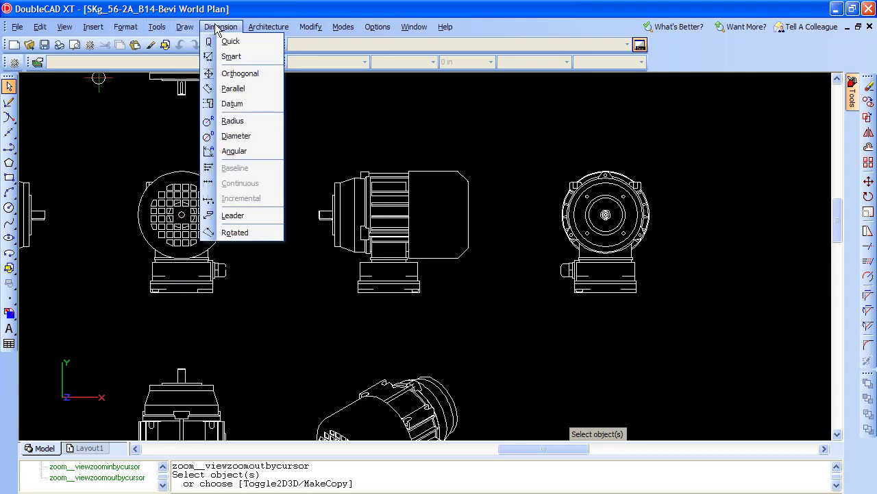
mouse_move(311, 28)
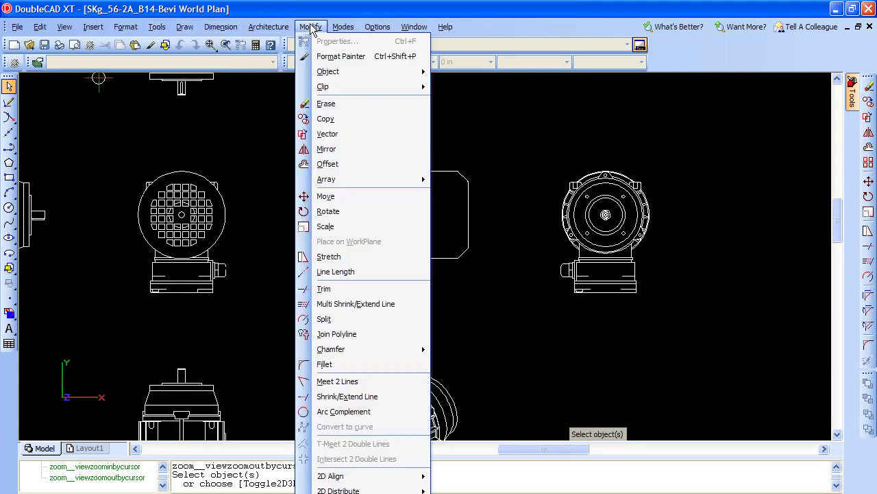
Show the Tools palette with Construction, Arc and Line groups expanded and Dimension collapsed
click(852, 101)
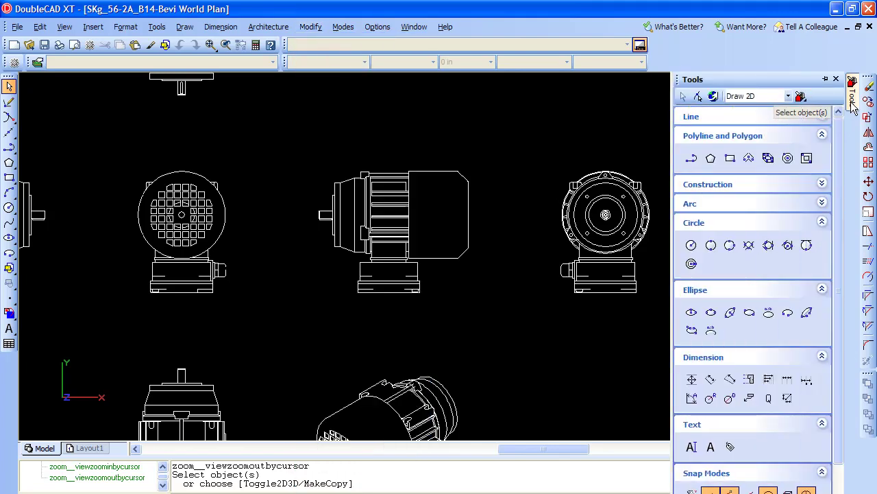
click(717, 186)
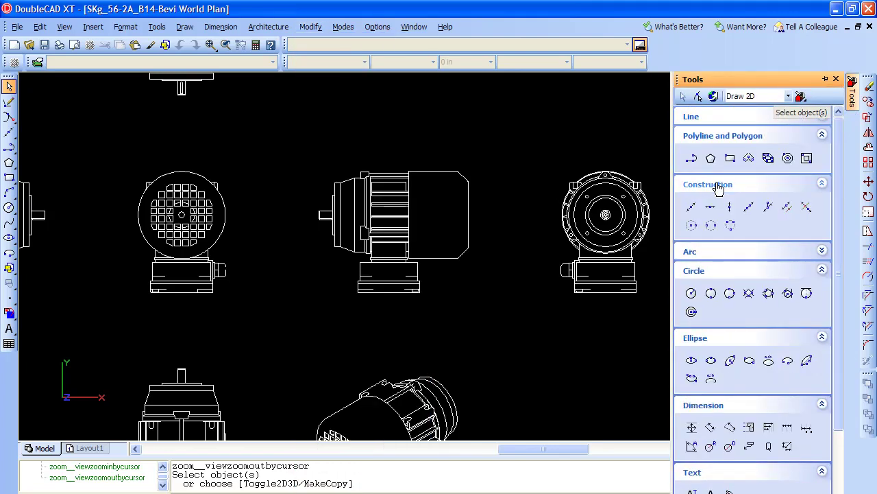
click(691, 253)
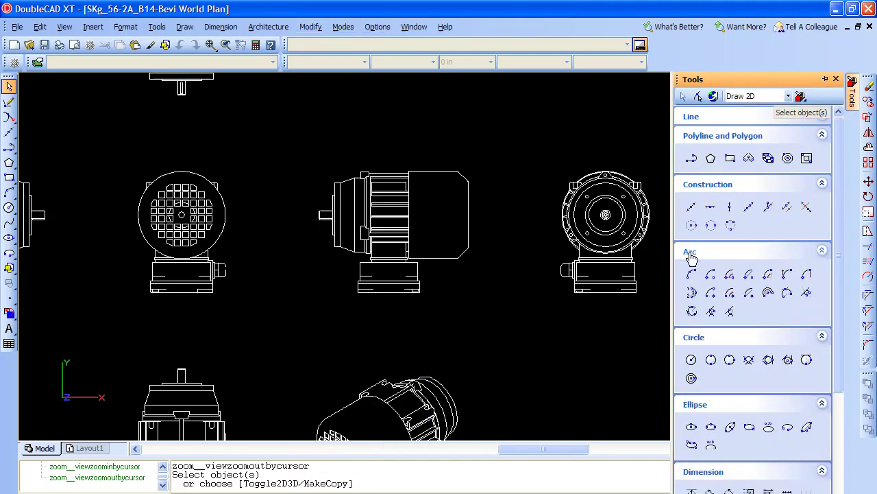
click(712, 476)
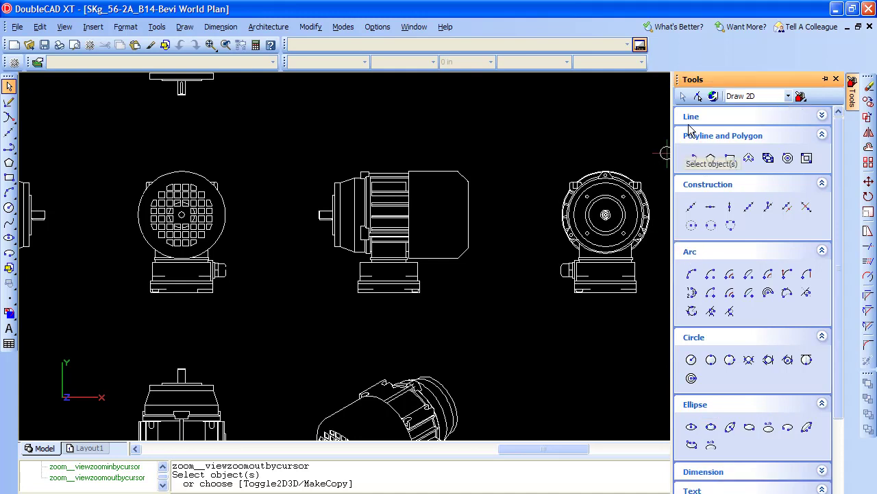
click(693, 117)
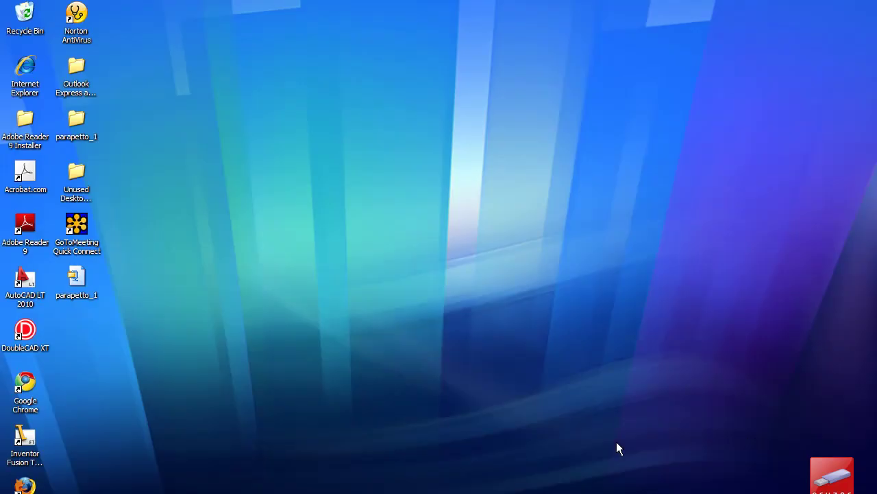
Launch AutoCAD LT 2010 from its desktop shortcut
click(26, 289)
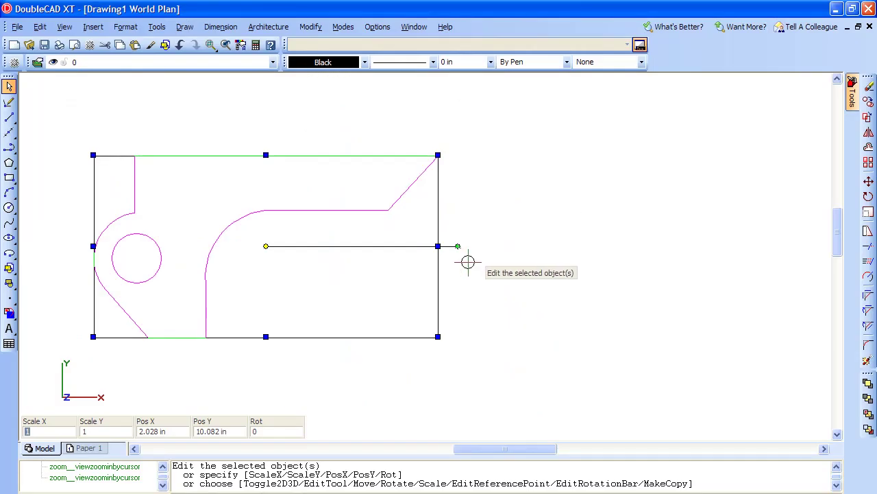
Rotate the plate part slightly, then scale it down to about 0.8 by 0.74
mouse_move(459, 245)
mouse_down()
mouse_move(460, 306)
mouse_move(460, 169)
mouse_move(454, 323)
mouse_move(467, 216)
mouse_move(468, 253)
mouse_move(469, 244)
mouse_up()
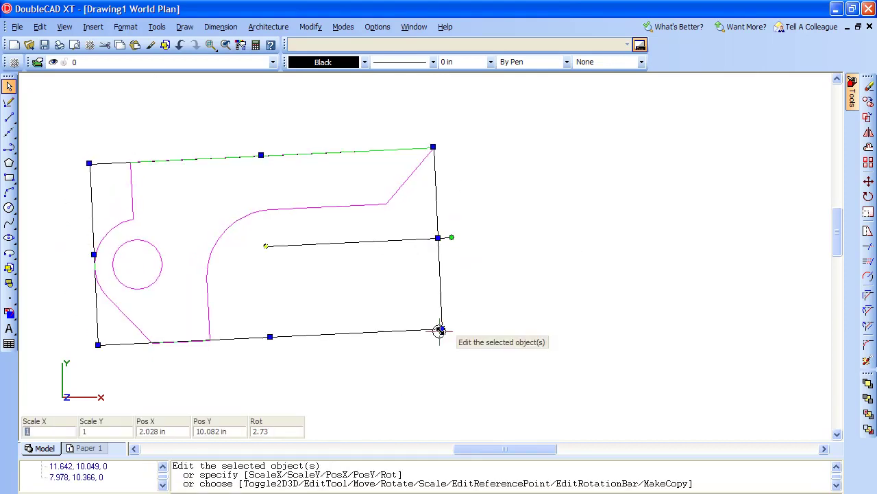
mouse_move(437, 333)
mouse_down()
mouse_move(370, 285)
mouse_move(312, 259)
mouse_move(278, 272)
mouse_move(275, 318)
mouse_move(244, 284)
mouse_move(373, 281)
mouse_move(327, 240)
mouse_move(269, 245)
mouse_move(304, 358)
mouse_move(313, 276)
mouse_up()
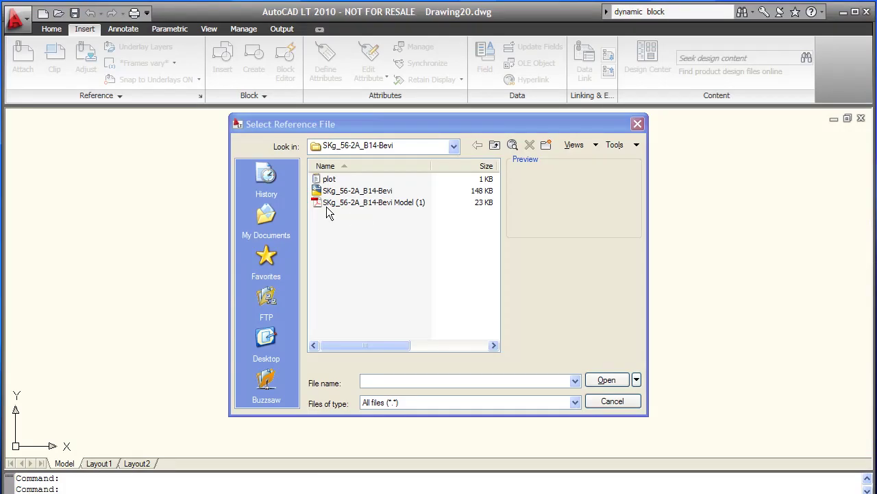
Attach the SKg_56-2A_B14-Bevi Model (1) PDF as an underlay at 0.50 scale and zoom to inspect it
click(328, 202)
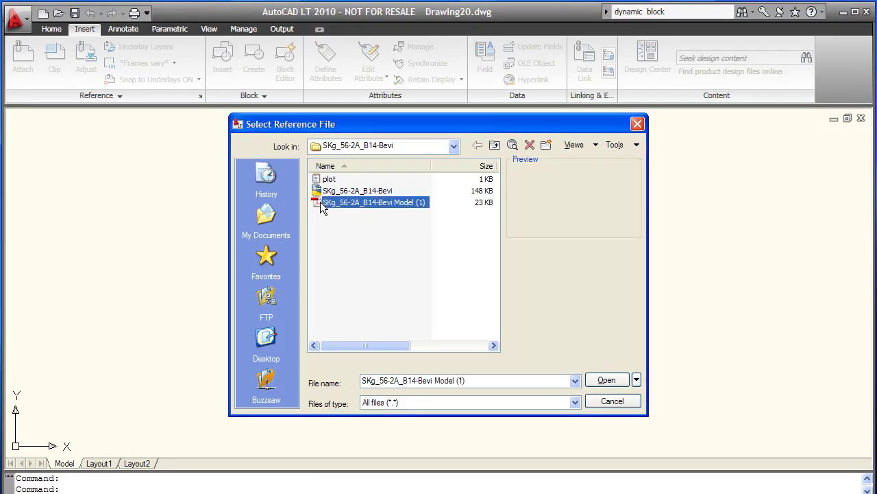
click(606, 382)
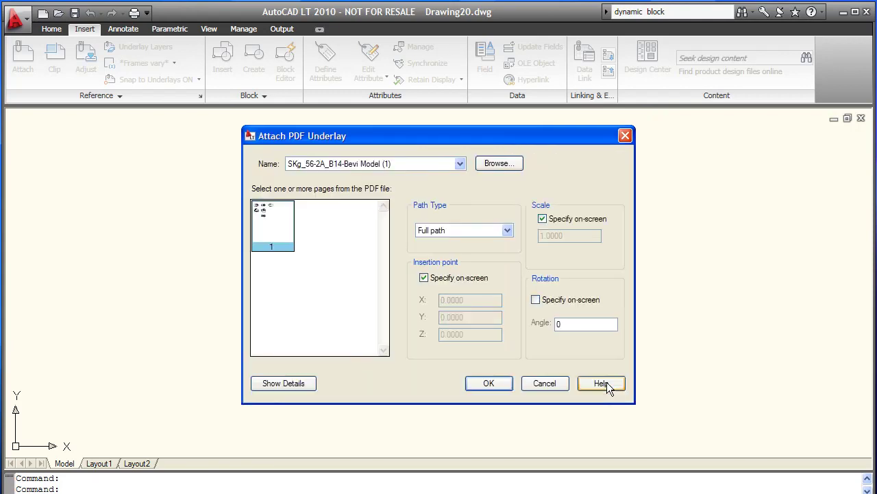
click(494, 384)
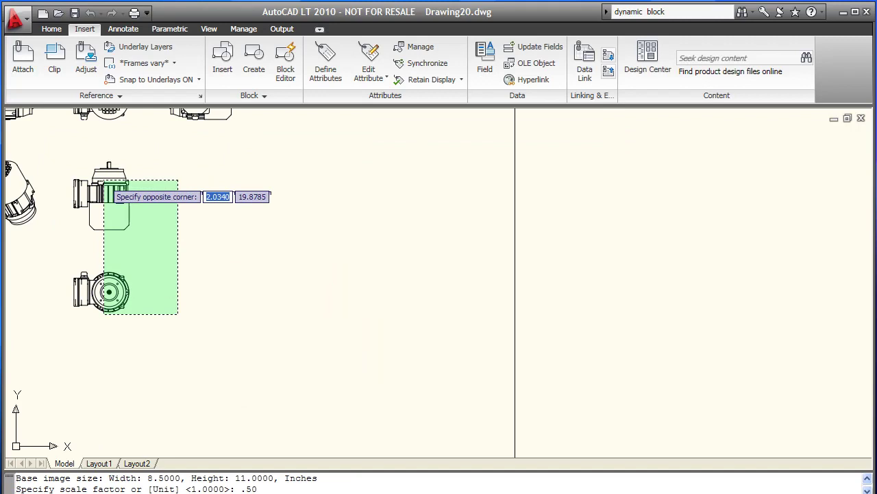
click(79, 158)
scroll(254, 302, up, 2)
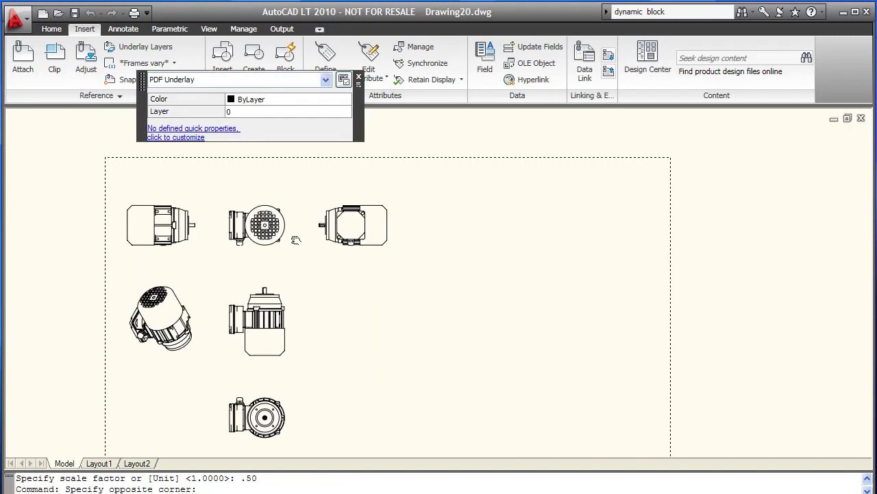
scroll(301, 254, up, 4)
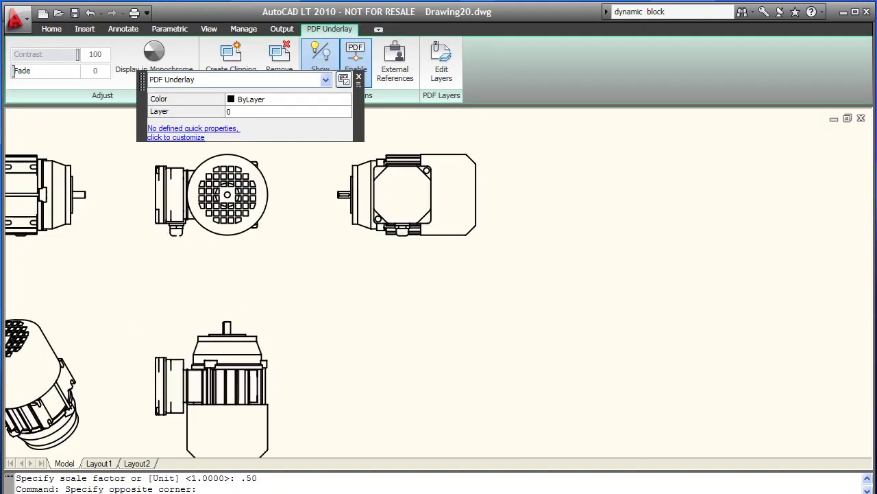
scroll(320, 218, down, 2)
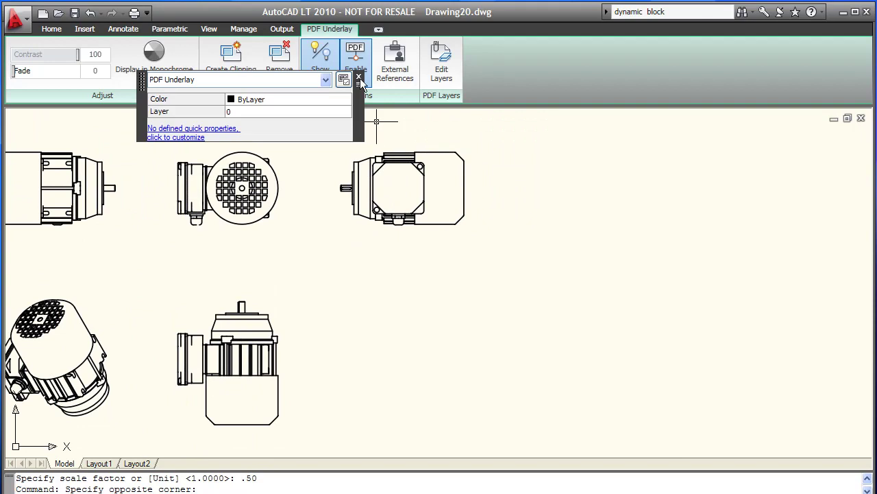
click(52, 29)
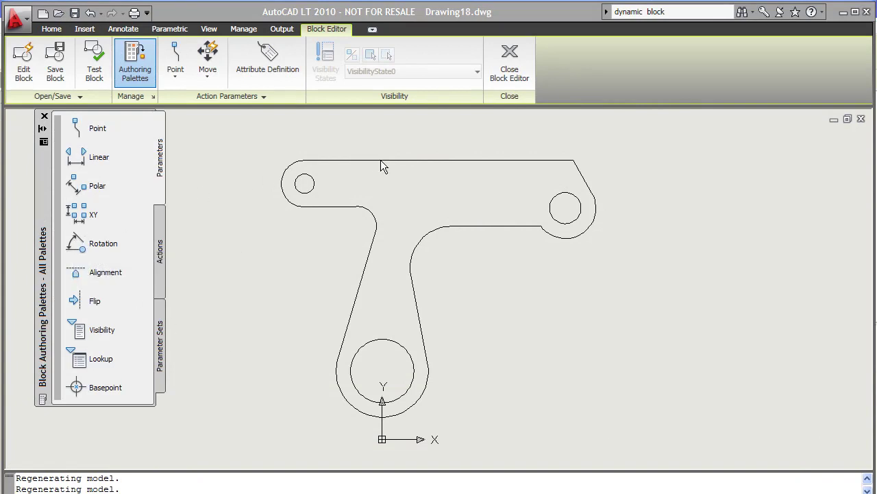
Add a rotation parameter based at the circle centre with the default angle
click(77, 255)
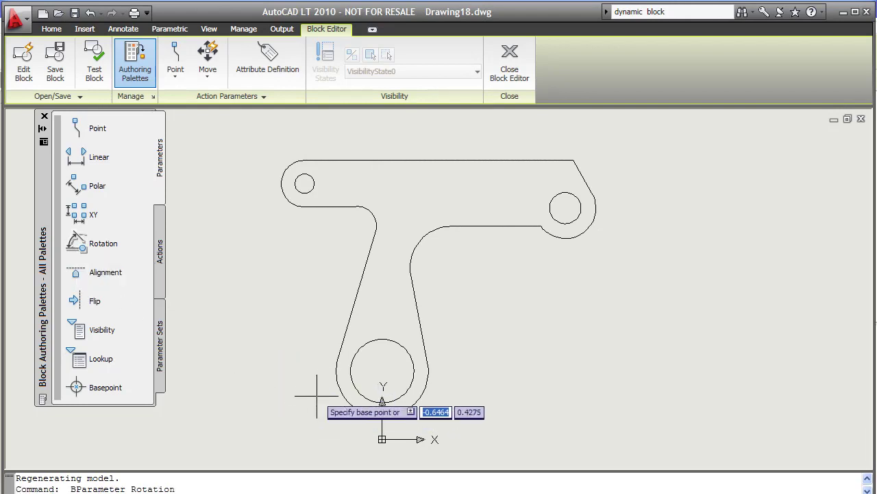
click(382, 371)
click(320, 370)
key(Return)
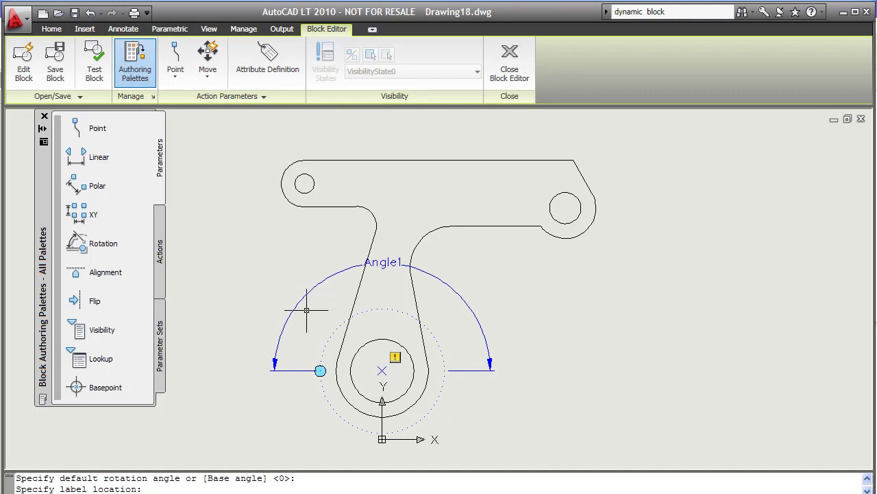
Add a rotate action linked to Angle1 that acts on the whole part
click(163, 261)
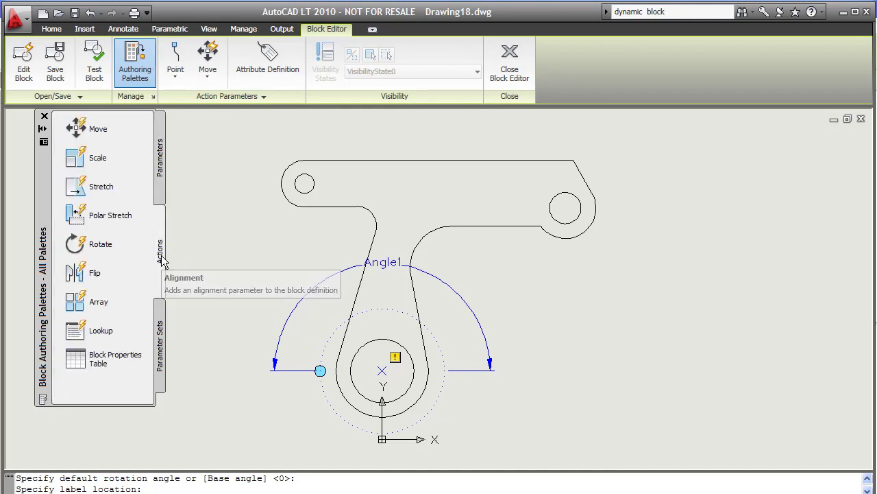
click(81, 246)
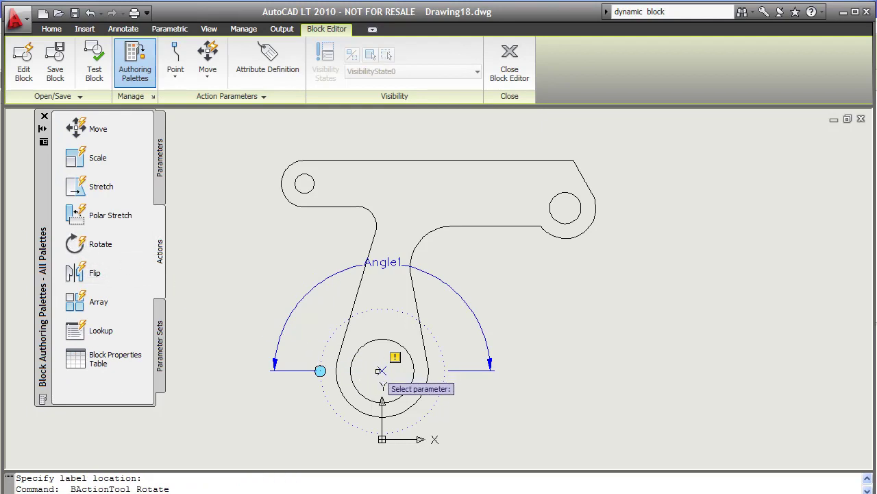
click(388, 261)
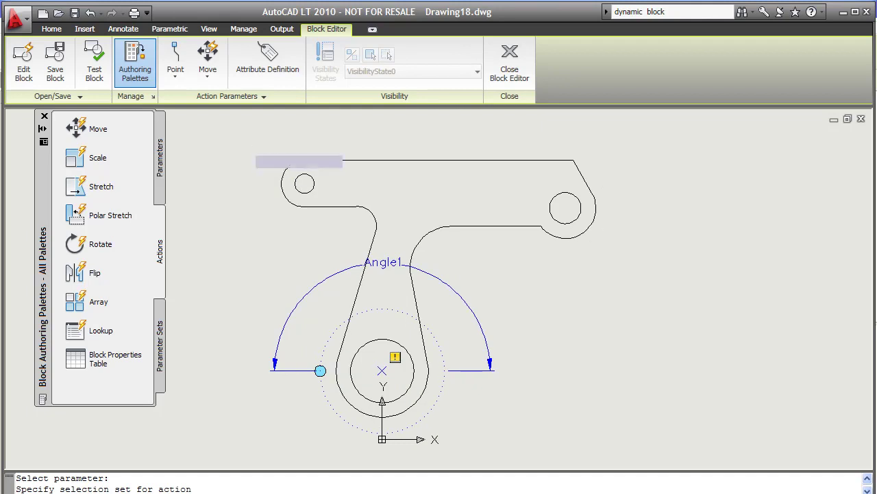
click(245, 145)
click(613, 451)
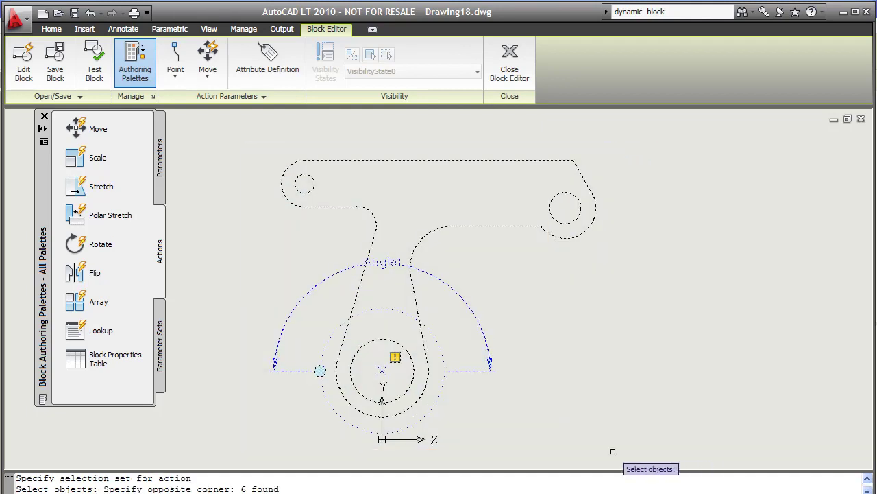
key(Return)
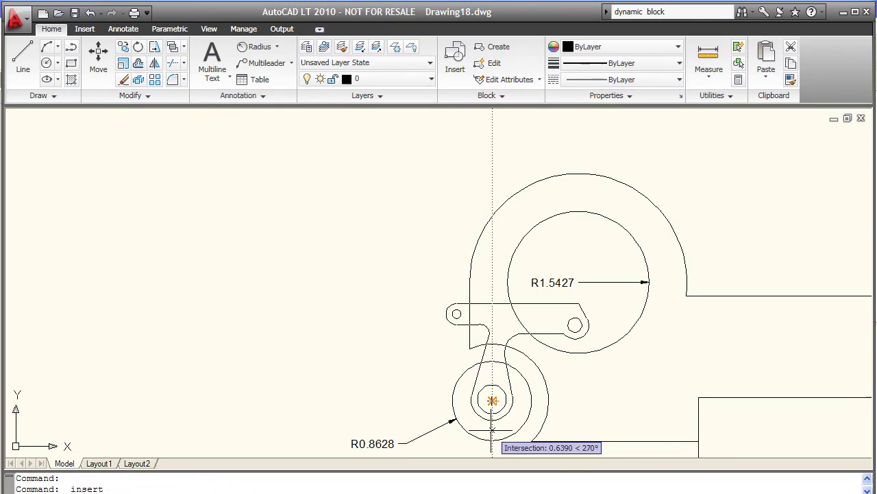
Insert Dynamic Block Sample 1 at the lower circle's centre and grab its rotation grip
key(Return)
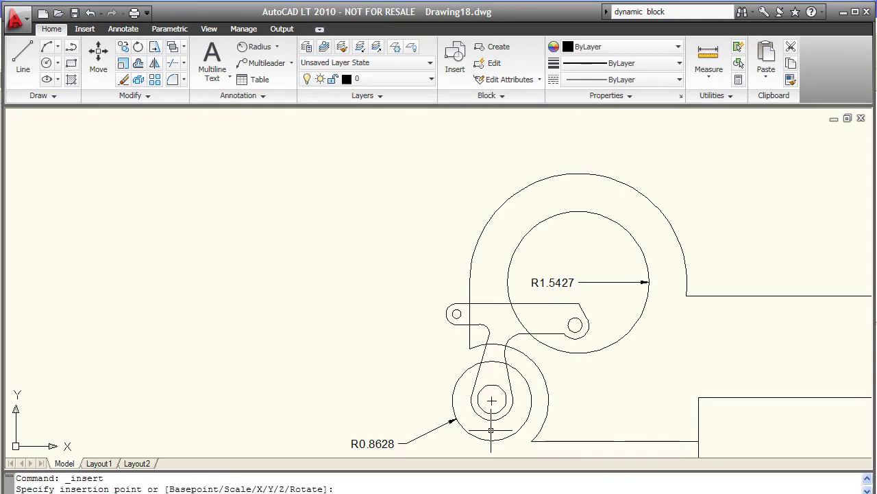
click(492, 399)
click(508, 302)
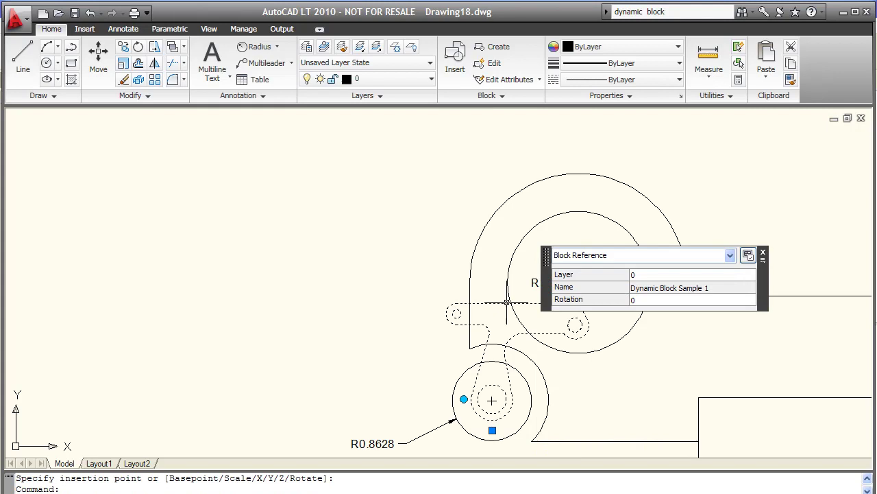
click(464, 399)
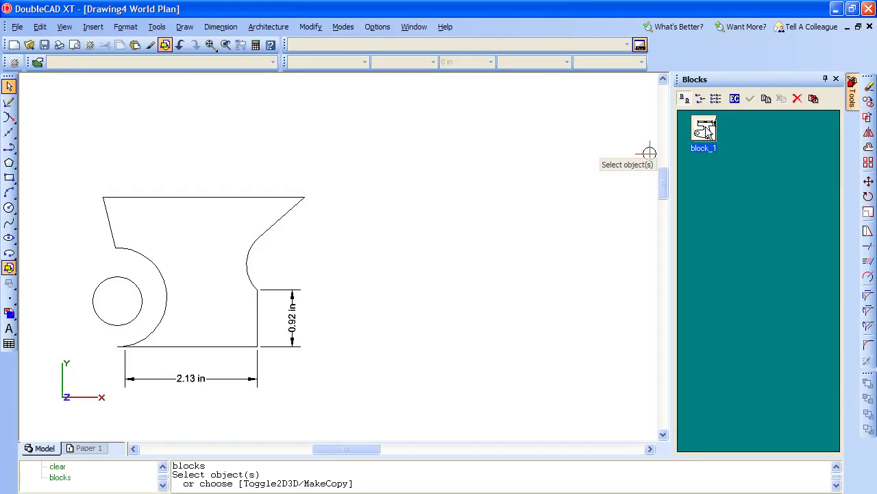
Drag block_1 from the Blocks palette beside the part, then reselect it and shrink it from a corner
drag(708, 131, 441, 225)
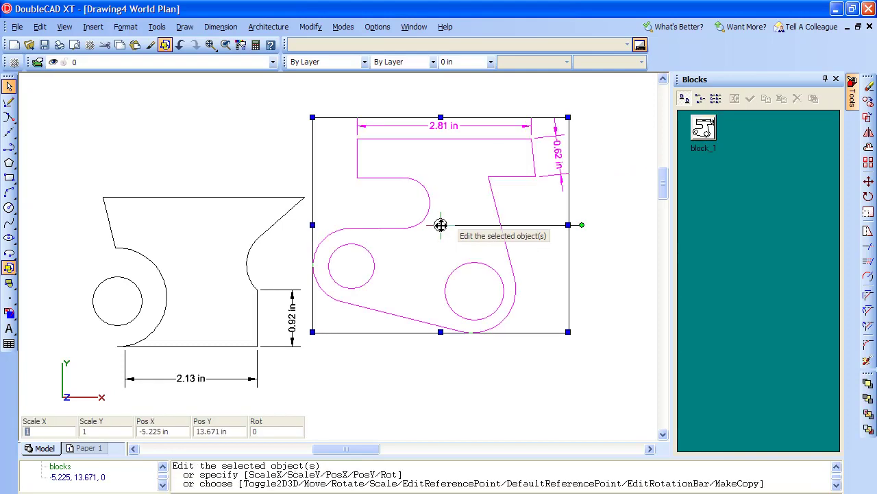
click(441, 225)
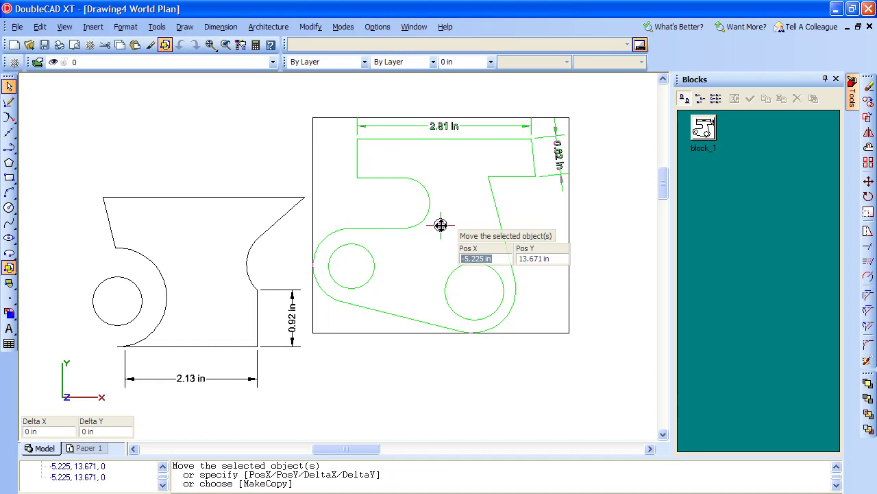
click(441, 225)
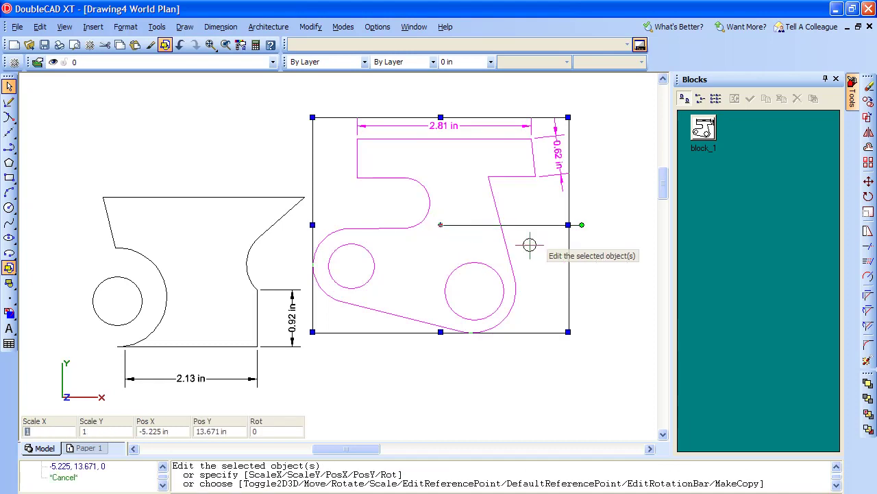
click(618, 264)
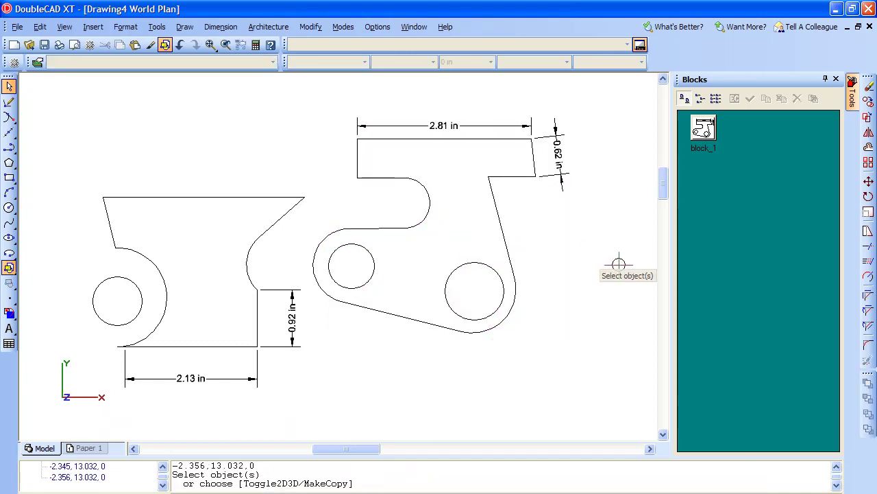
click(425, 221)
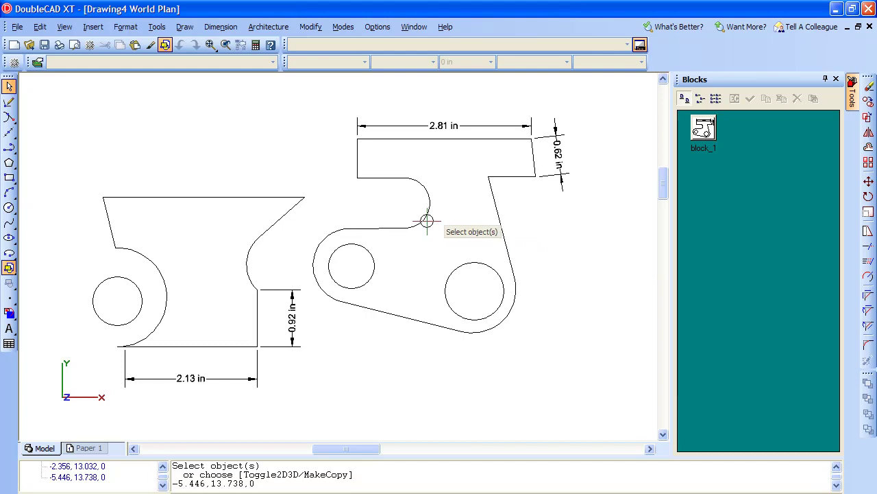
drag(568, 331, 483, 247)
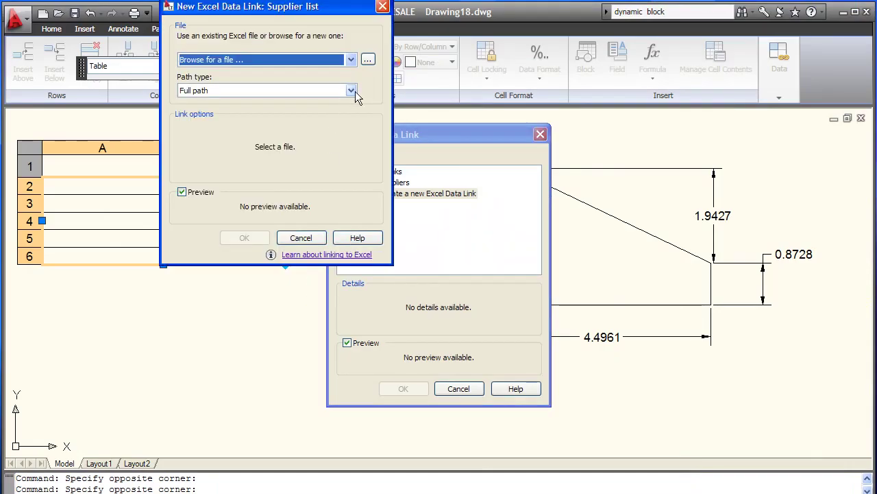
Link the Supplier list to the Test Excel sheet workbook and fill the table from it
click(367, 61)
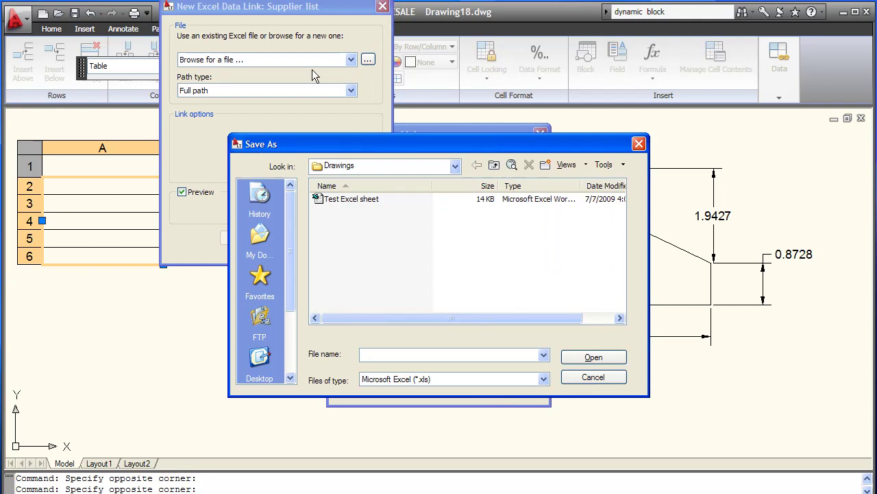
click(363, 206)
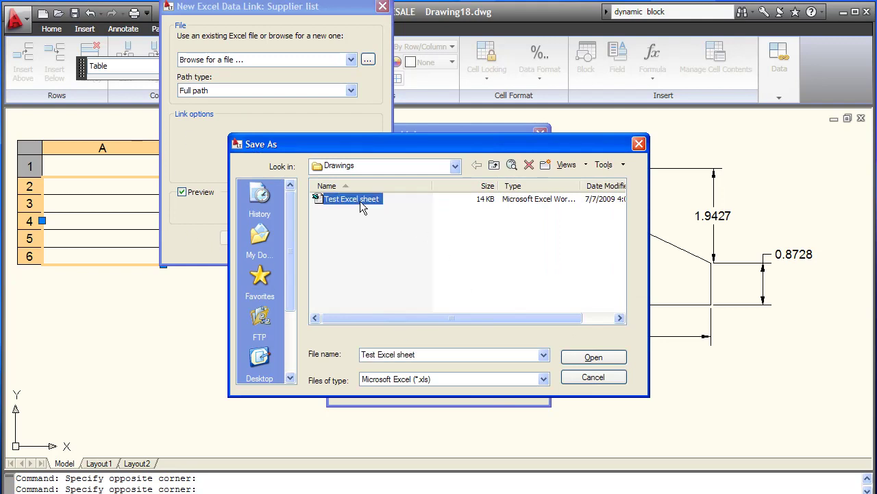
click(609, 362)
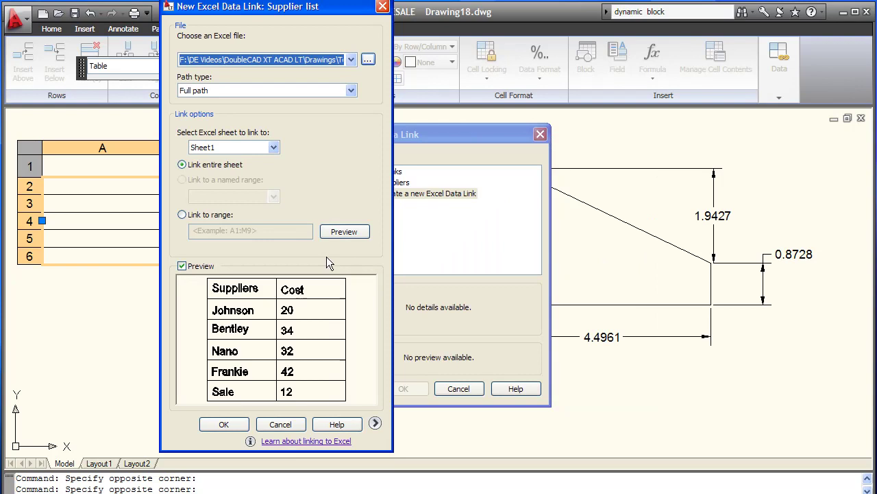
click(223, 425)
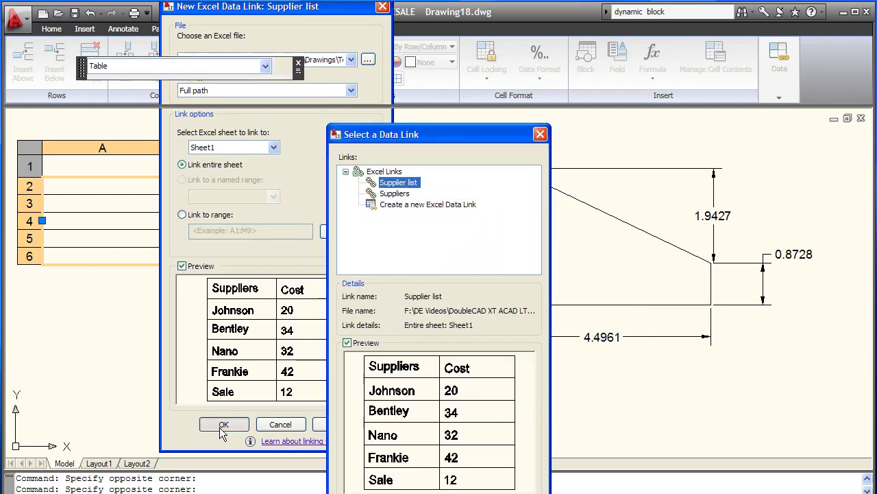
click(221, 425)
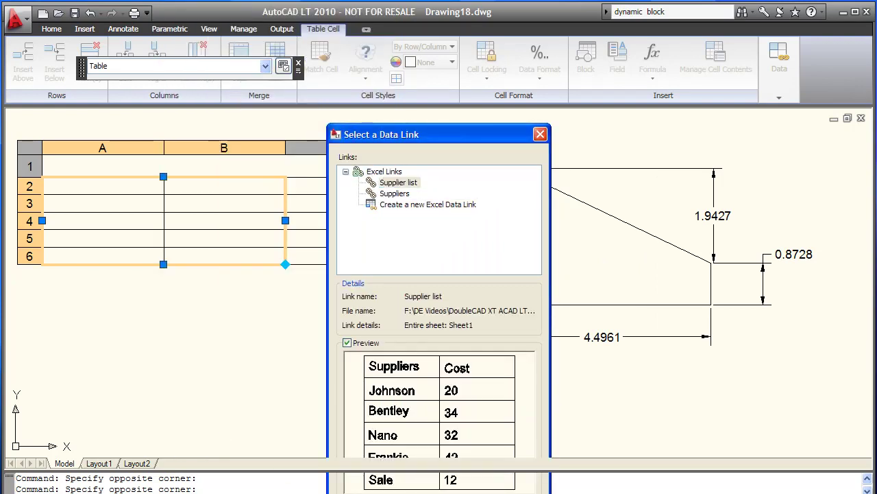
key(Return)
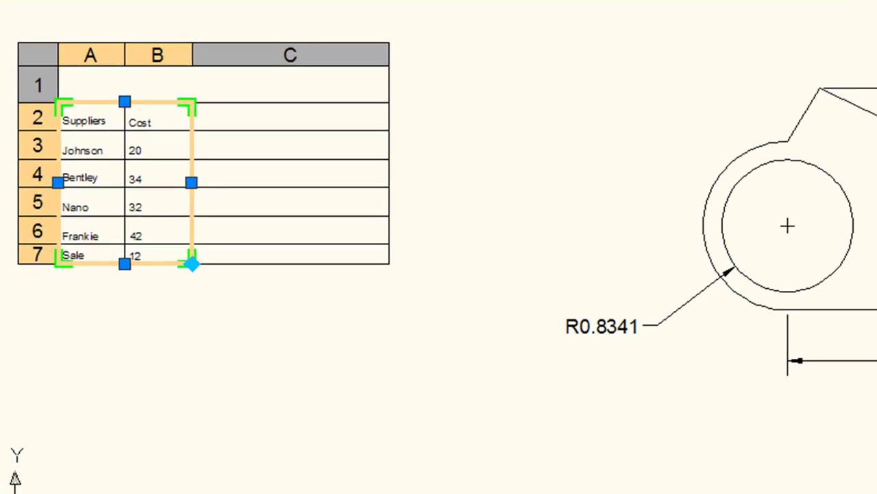
Bring up the linked table cell's context menu at its Data Links options
mouse_move(150, 163)
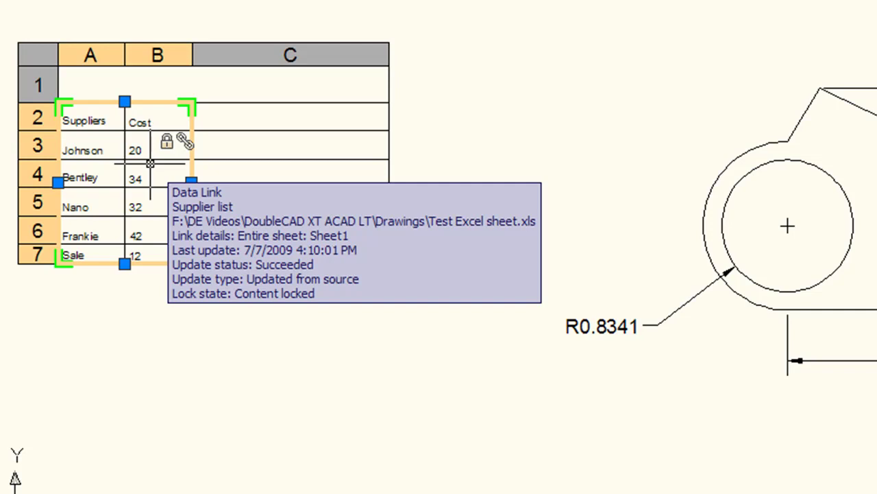
right_click(151, 168)
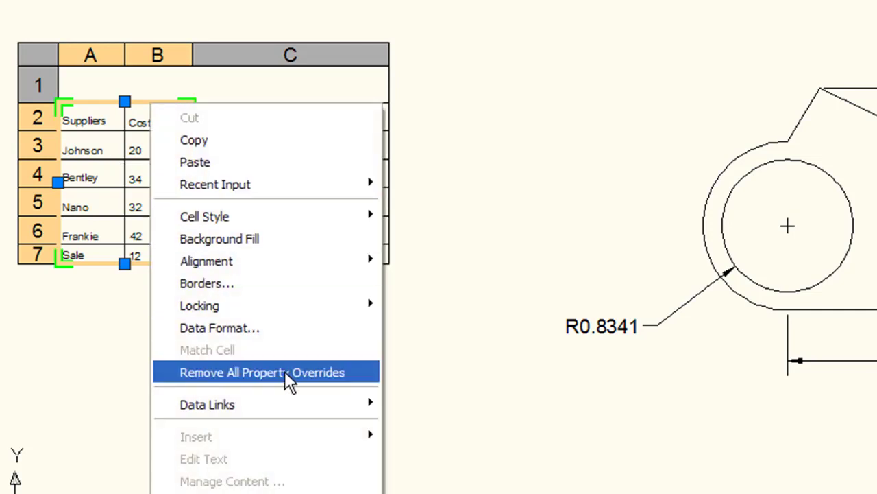
mouse_move(301, 404)
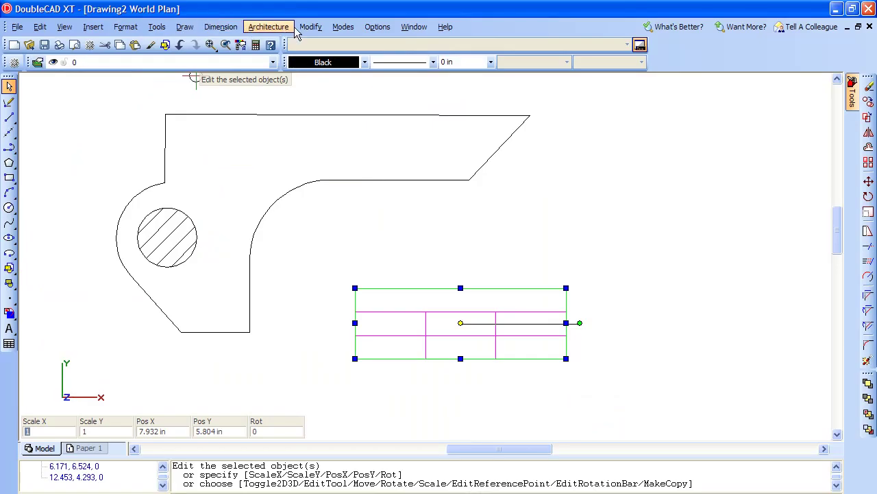
Select the table's middle cell and show the Selection Info palette
click(307, 29)
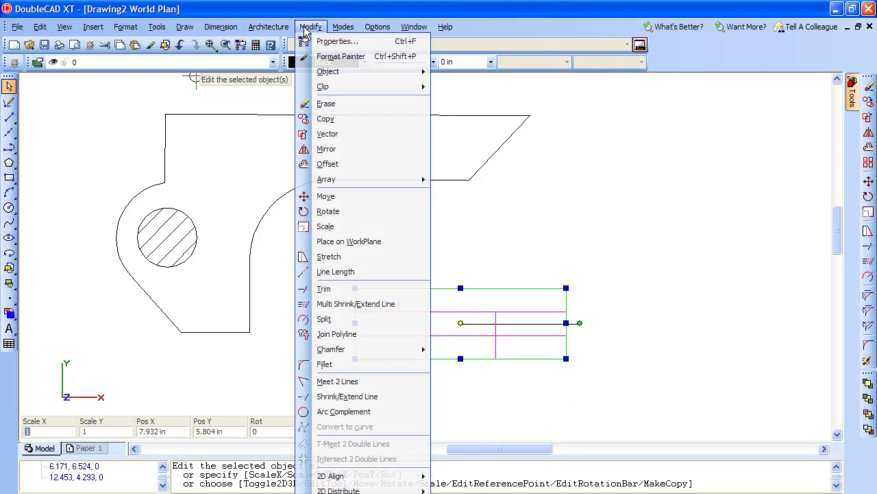
mouse_move(363, 490)
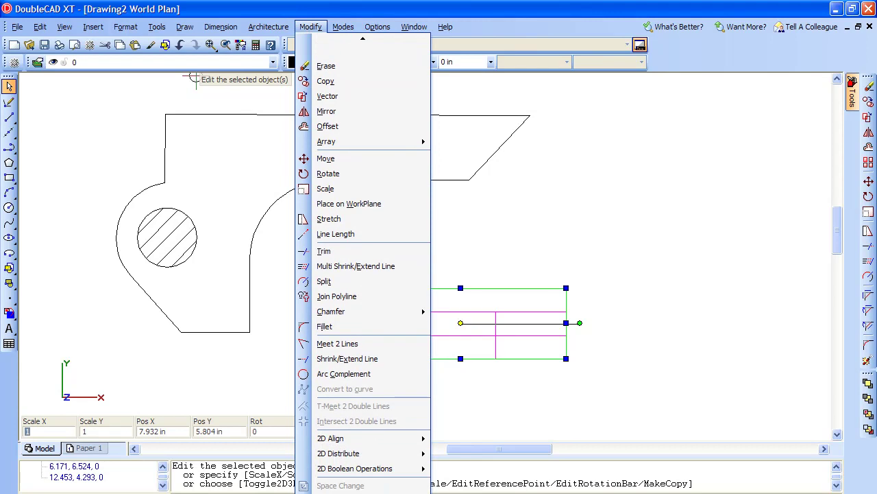
click(371, 420)
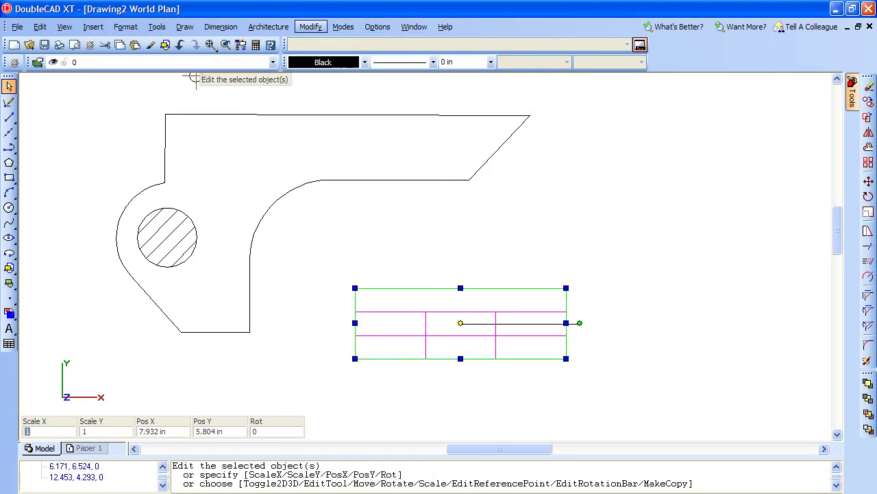
click(356, 286)
click(461, 323)
click(157, 26)
mouse_move(172, 60)
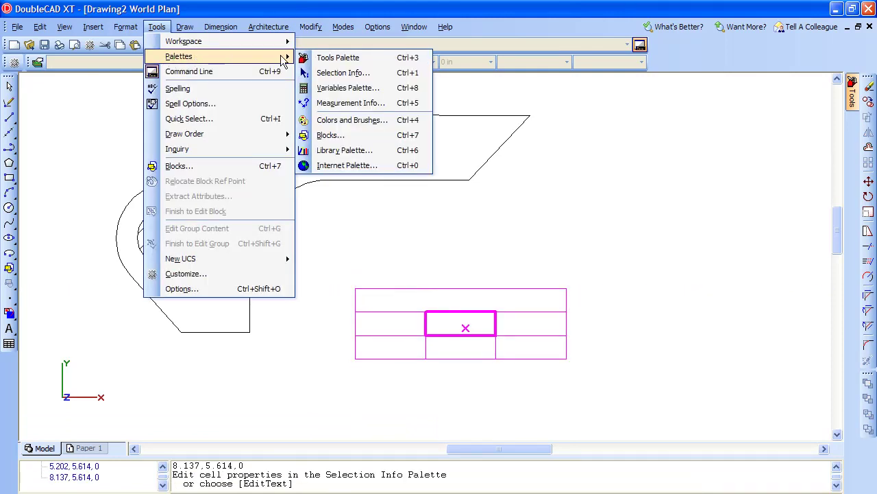
click(341, 72)
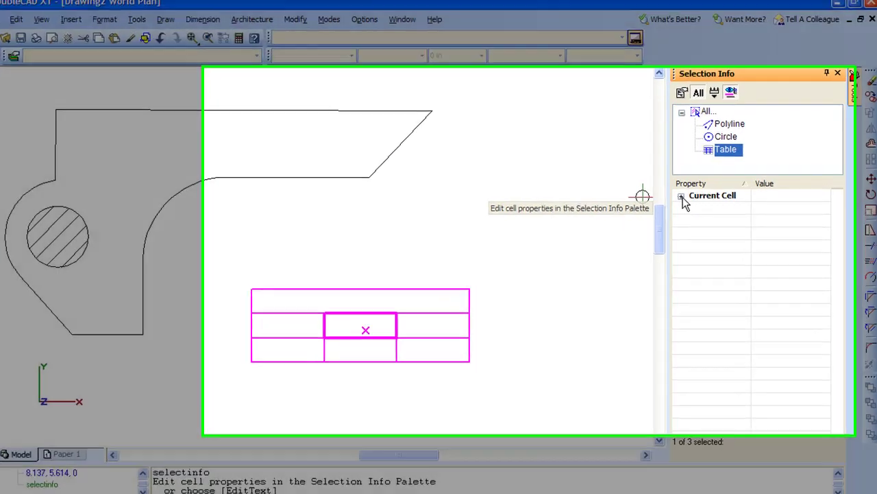
Enter 20 in the middle cell and 40 in the empty cell to its right
click(684, 198)
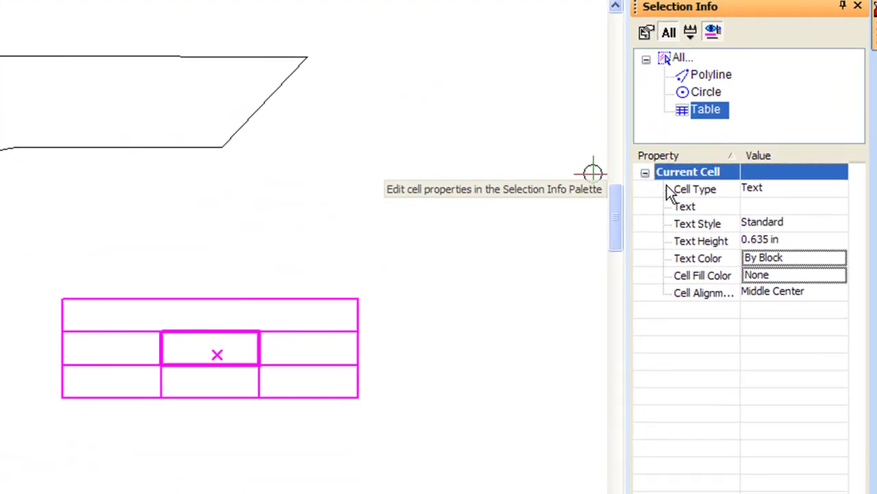
click(777, 206)
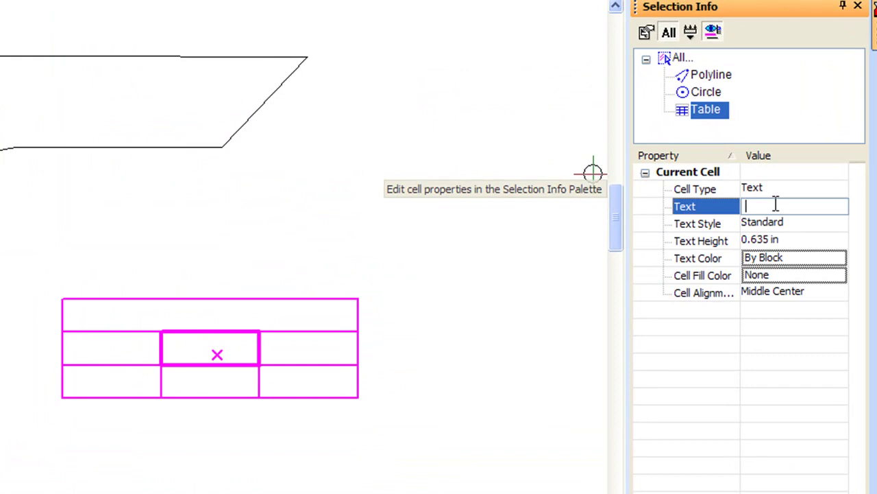
text(20)
key(Return)
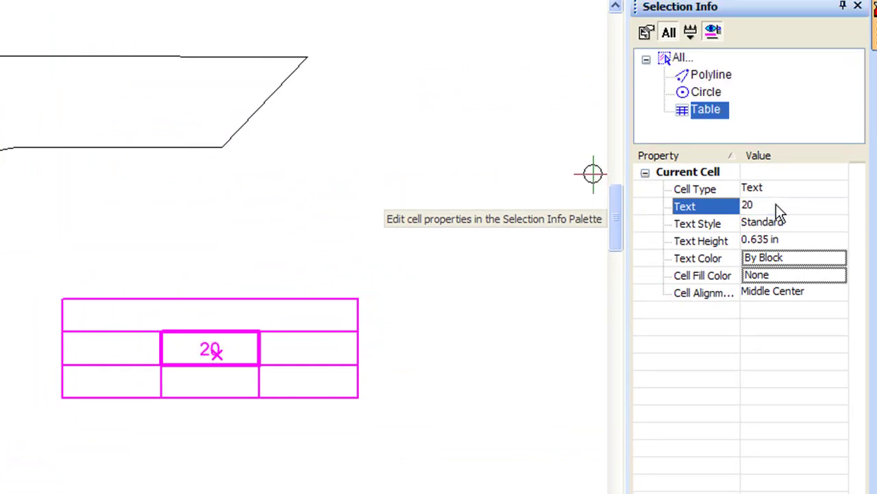
click(306, 359)
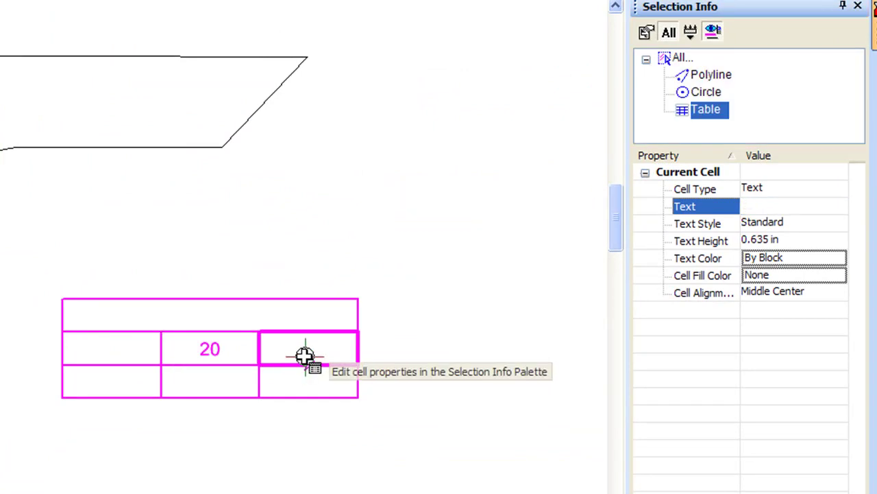
click(771, 206)
text(40)
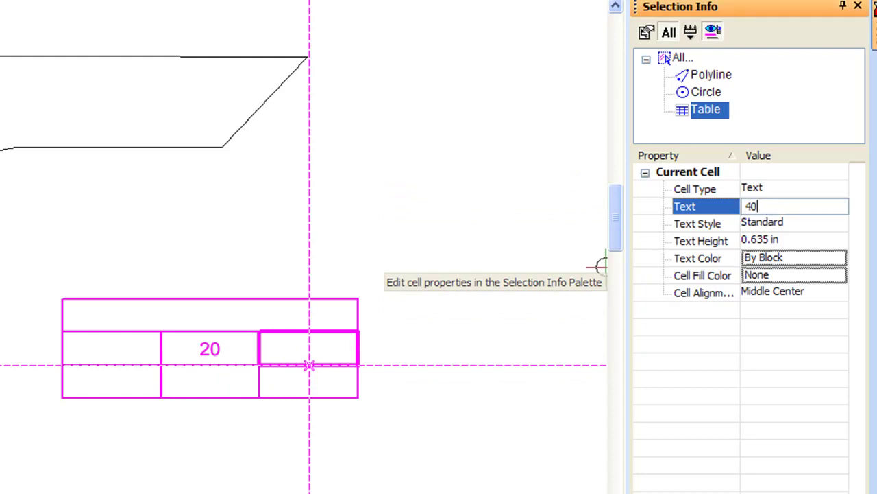
key(Return)
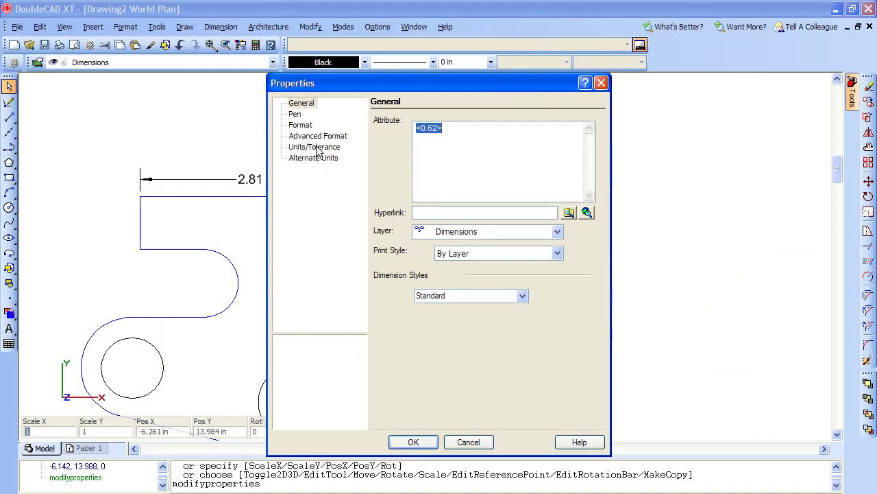
Set the angled dimension's primary units to mm
click(315, 147)
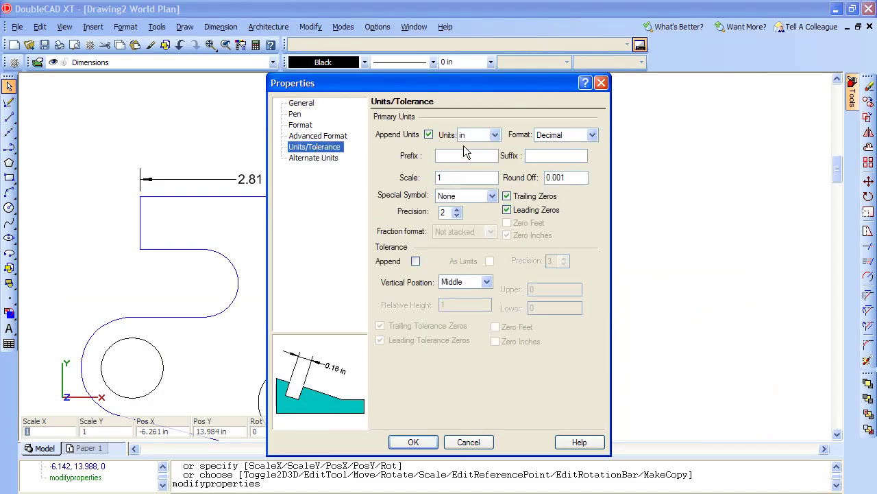
click(493, 135)
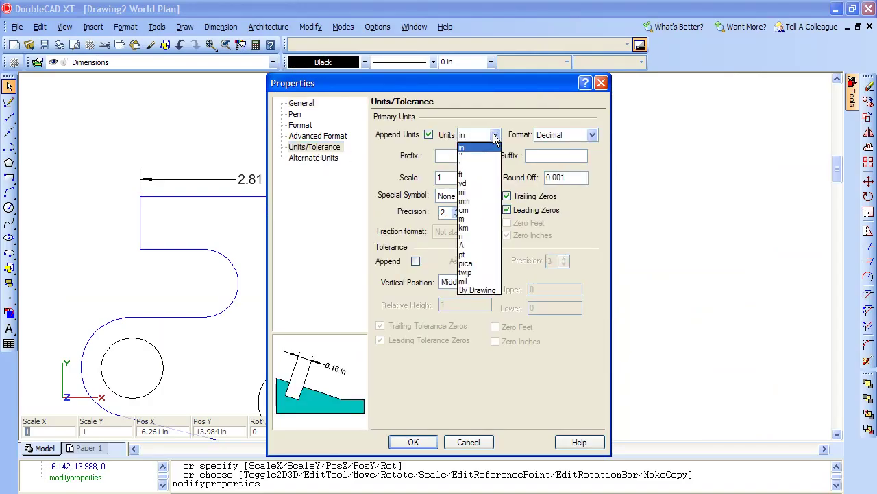
click(482, 200)
click(423, 445)
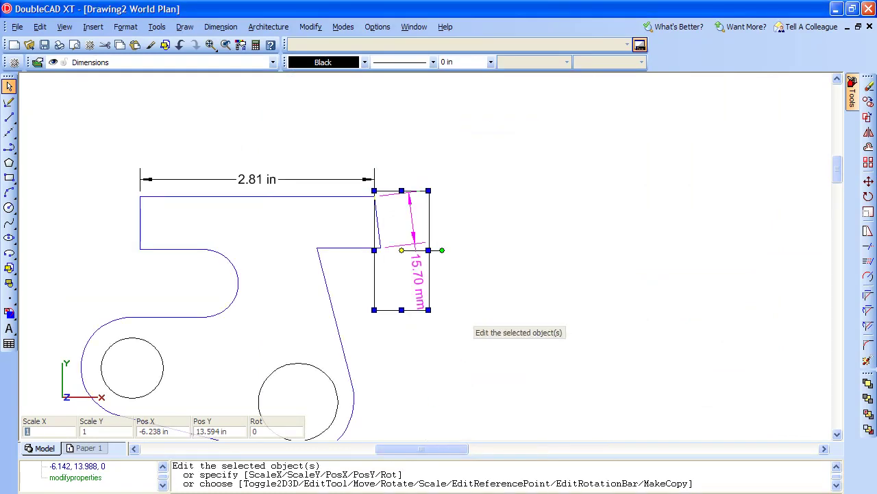
click(480, 280)
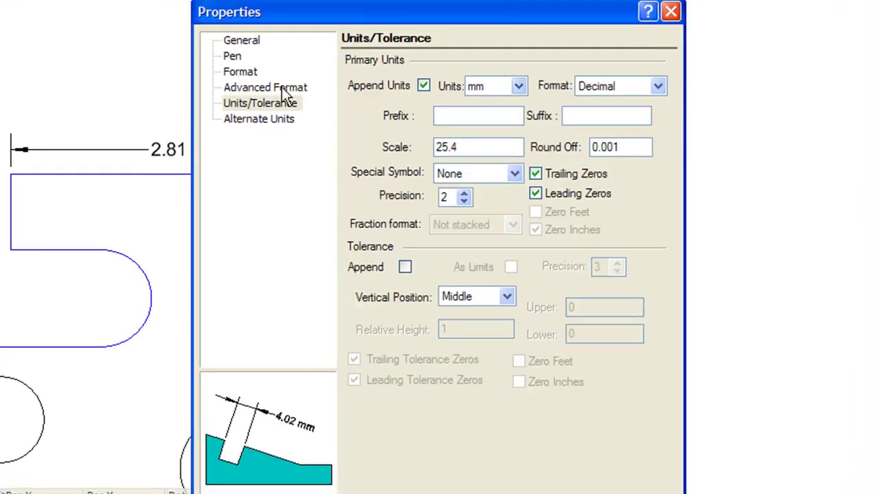
Turn on alternate units in inches so the dimension shows its inch equivalent
click(263, 118)
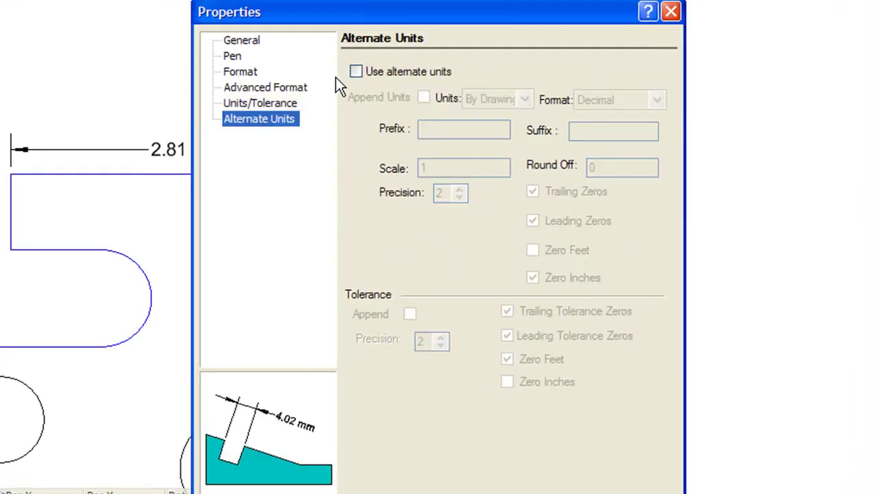
click(356, 72)
click(526, 100)
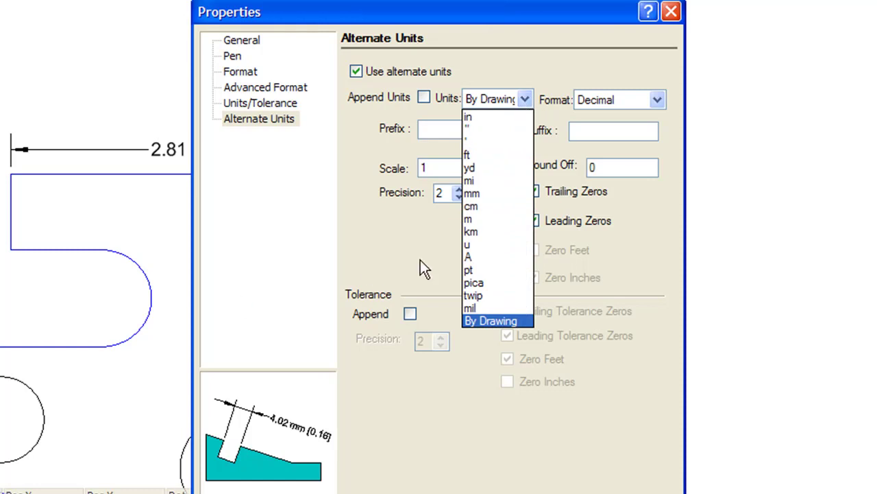
click(493, 118)
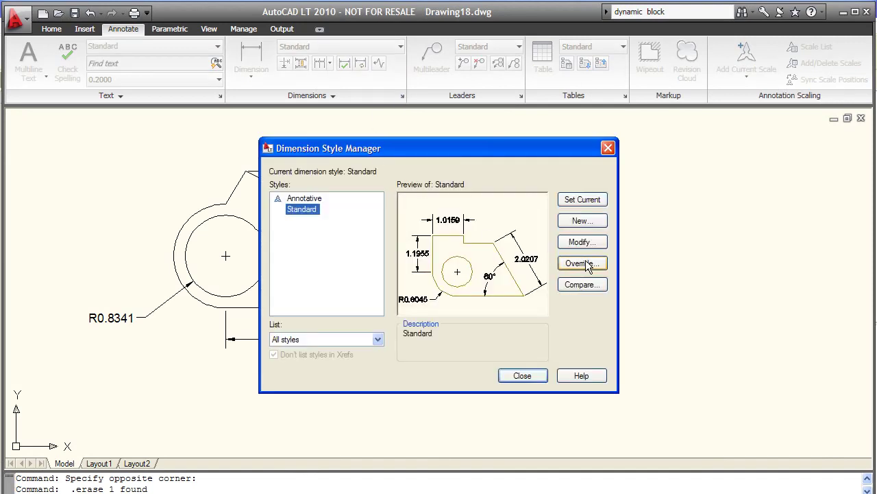
Make the Standard dimension style display alternate units, placed below the primary values
click(588, 241)
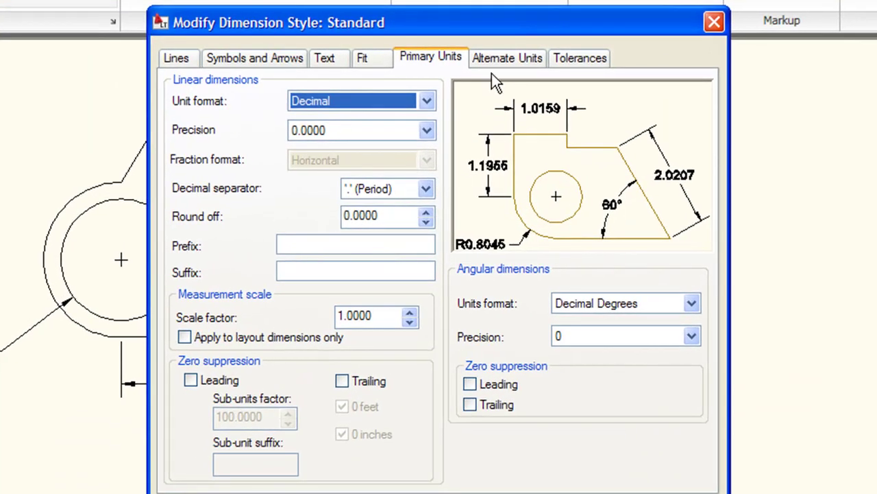
click(505, 61)
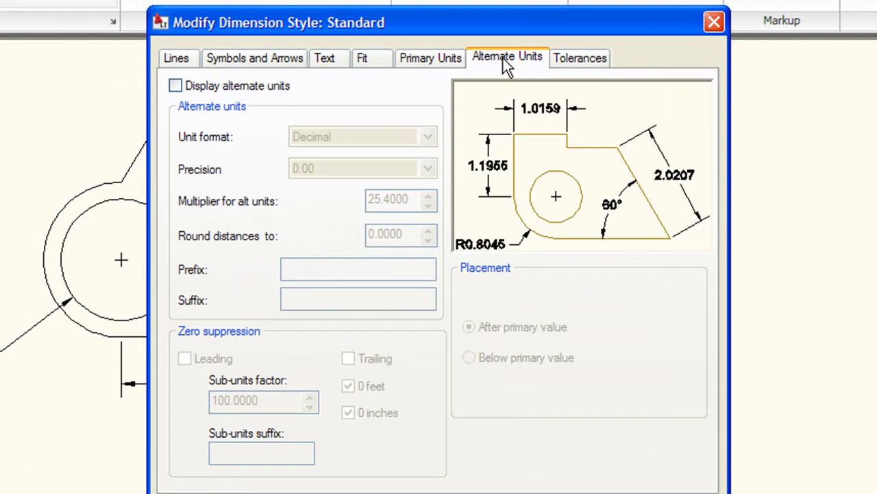
click(176, 86)
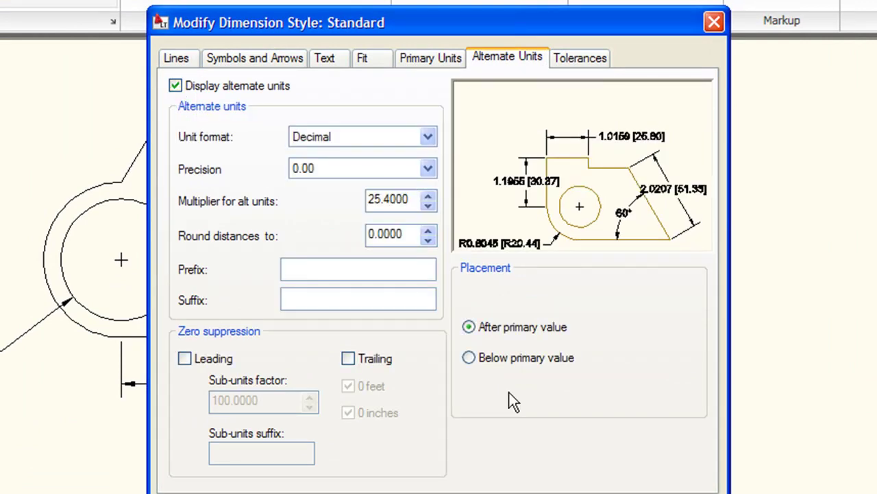
click(469, 358)
key(Return)
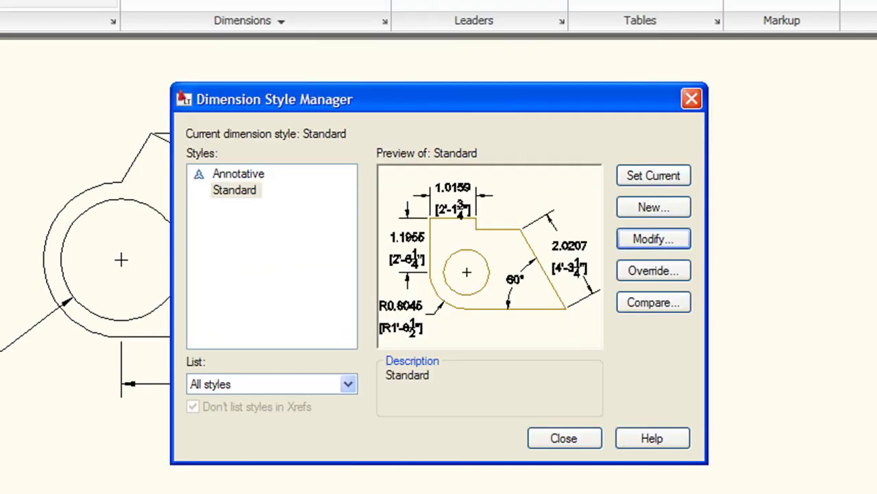
click(567, 441)
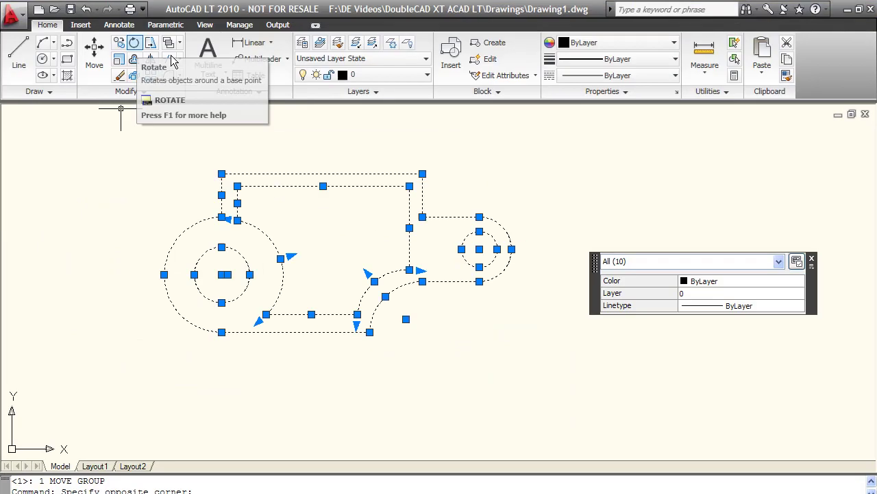
click(171, 57)
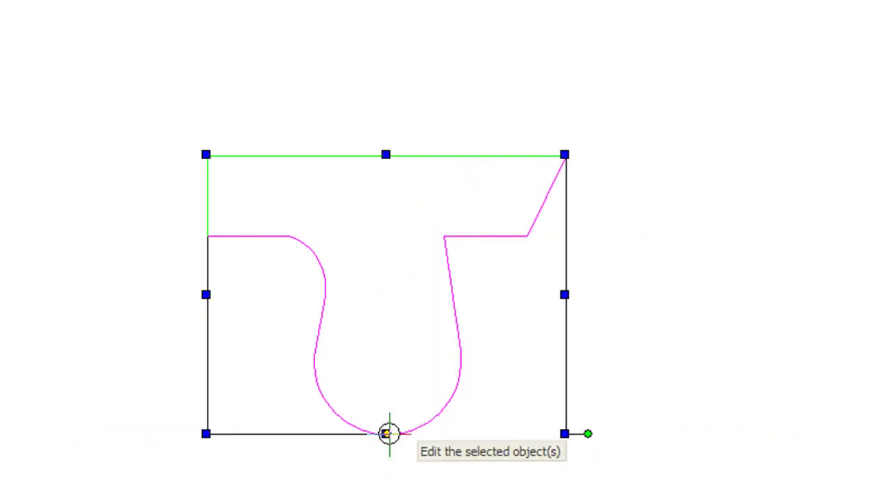
Rotate the hook-like profile about its bottom reference point until Rot reads 349.65°
mouse_move(590, 434)
mouse_down()
mouse_move(594, 295)
mouse_move(580, 478)
mouse_move(604, 412)
mouse_move(568, 228)
mouse_move(627, 416)
mouse_move(624, 455)
mouse_move(621, 366)
mouse_move(632, 404)
mouse_move(623, 466)
mouse_move(583, 466)
mouse_up()
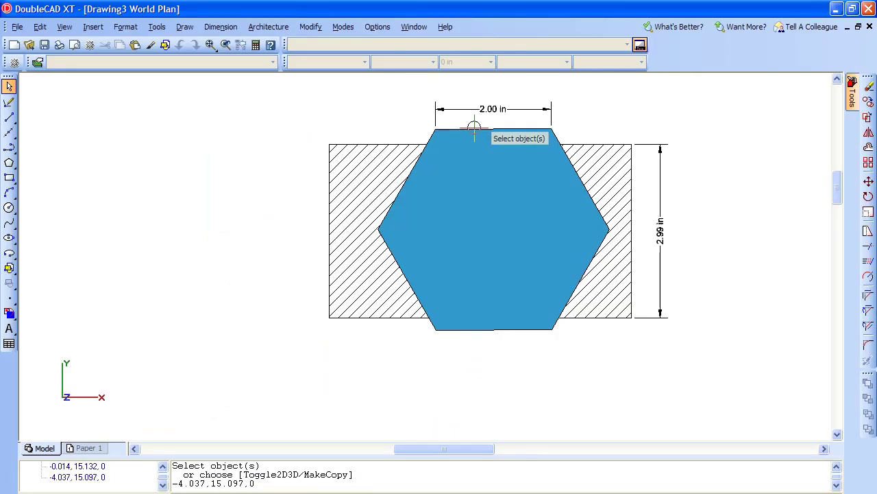
Set the sky-blue hexagon's brush Transparency to 50% in its Properties
click(474, 128)
right_click(489, 193)
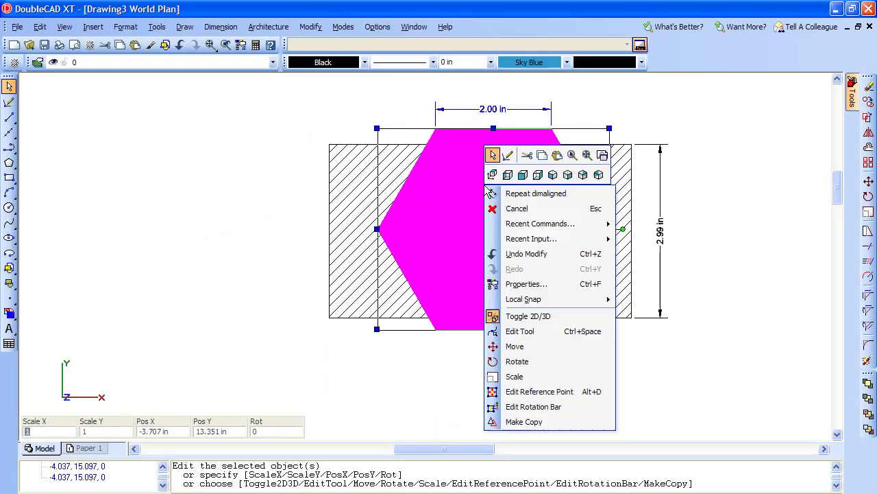
click(516, 283)
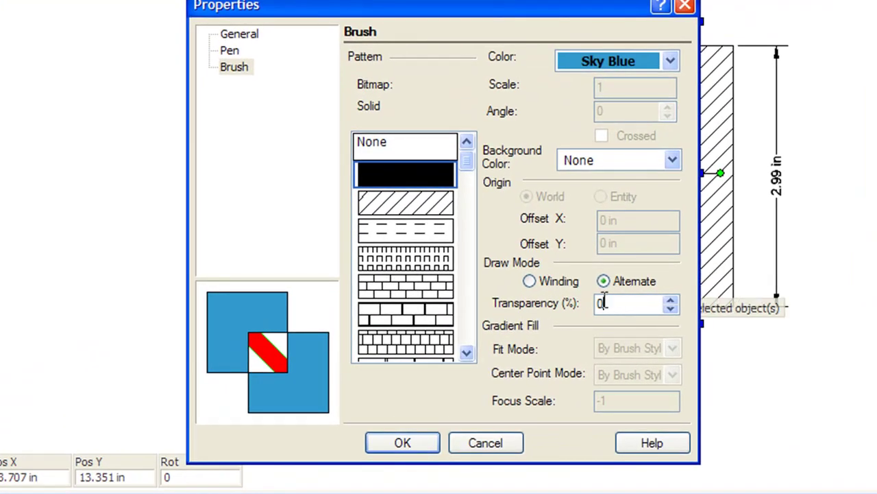
double_click(605, 304)
text(50)
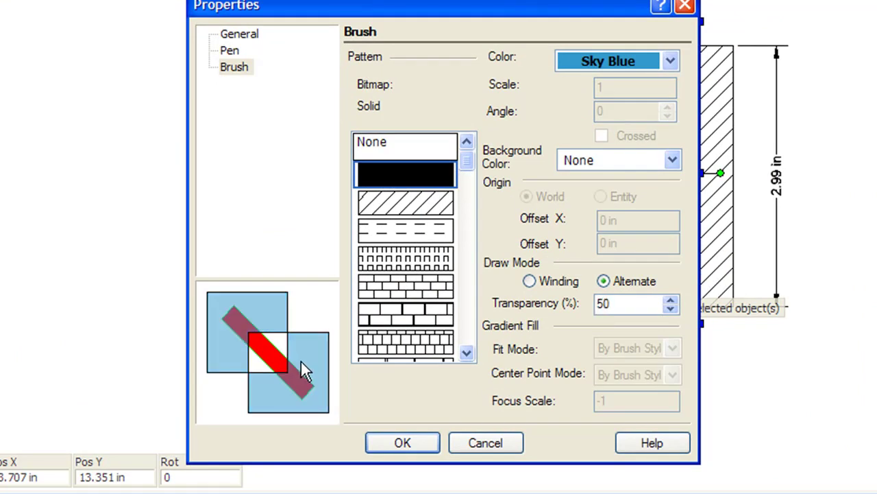
click(418, 450)
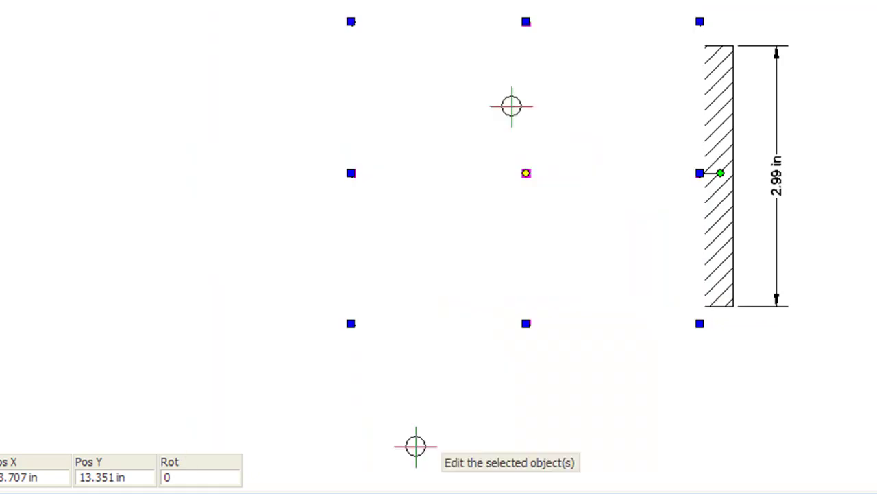
click(842, 56)
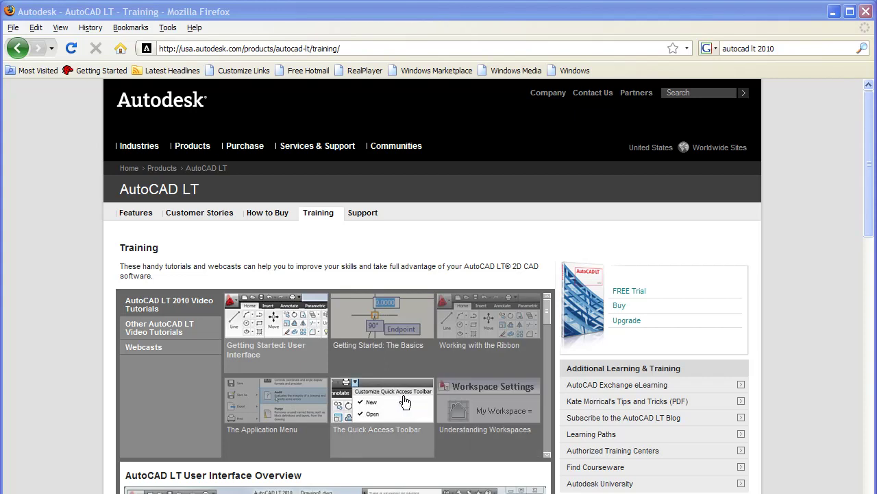
Show the Other AutoCAD LT Video Tutorials on the AutoCAD LT Training page
click(167, 332)
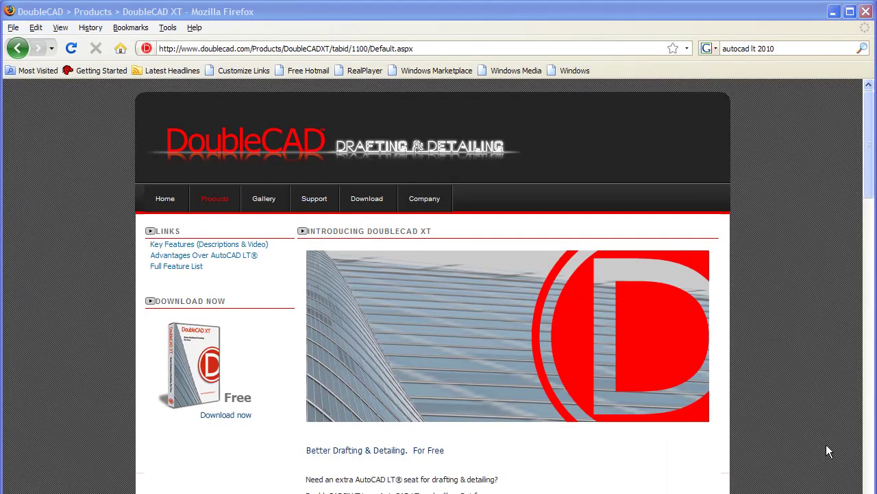
Check the free DoubleCAD XT download page, close it, then open deskeng.com's home page
click(229, 401)
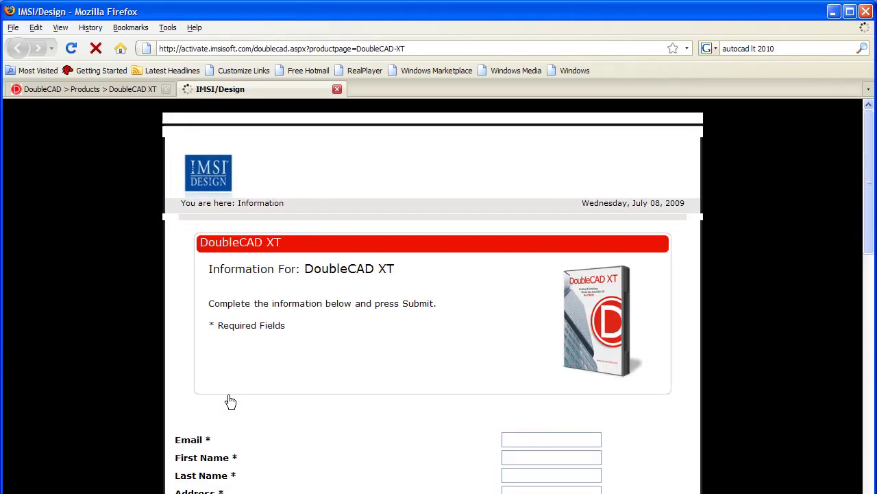
click(337, 89)
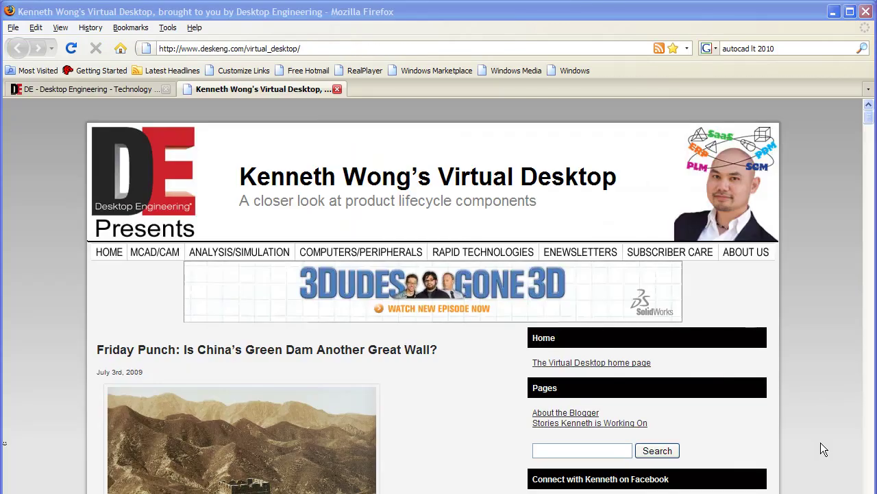
click(109, 253)
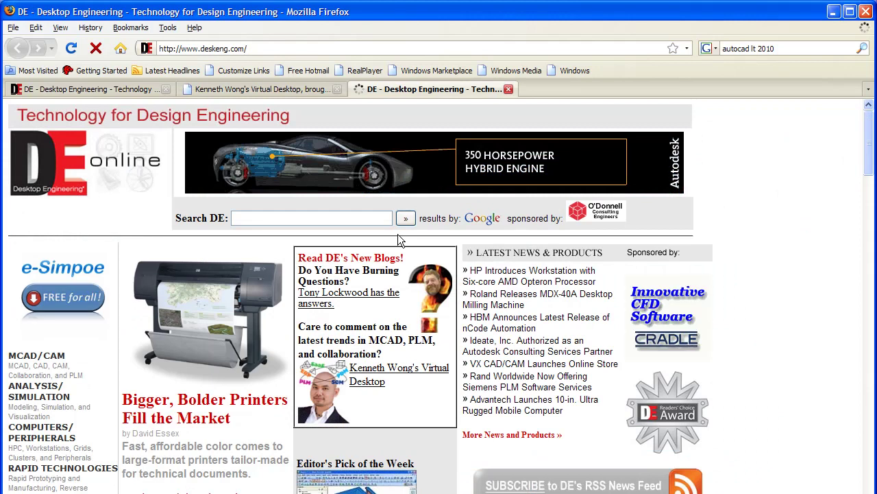